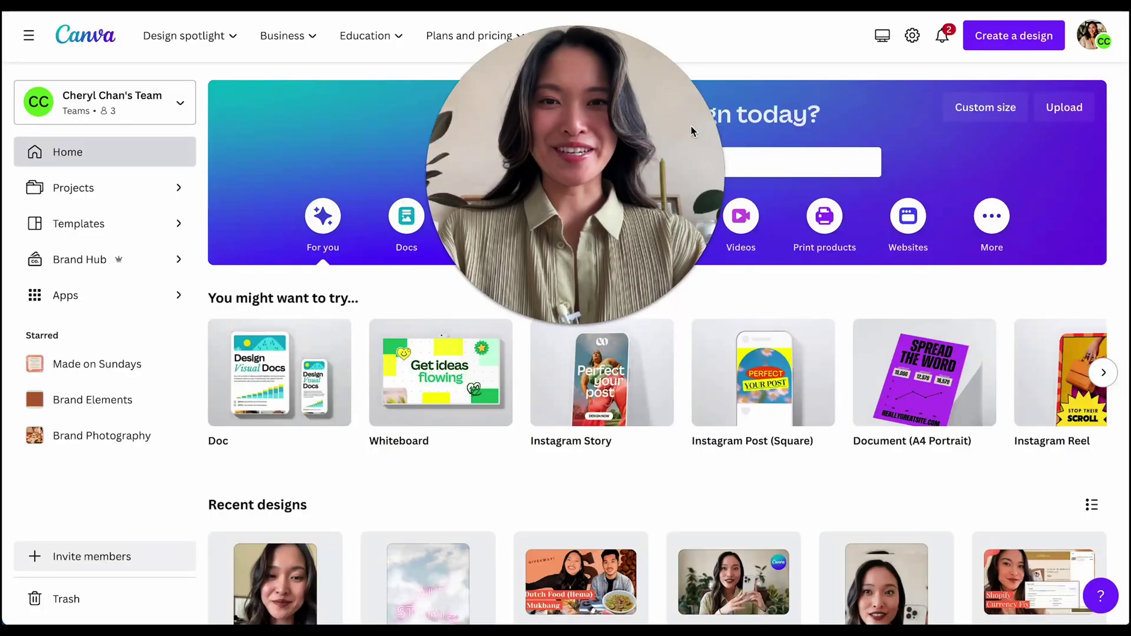
- Search the new-design menu for 'youtube video' formats
click(544, 324)
drag(505, 245, 162, 547)
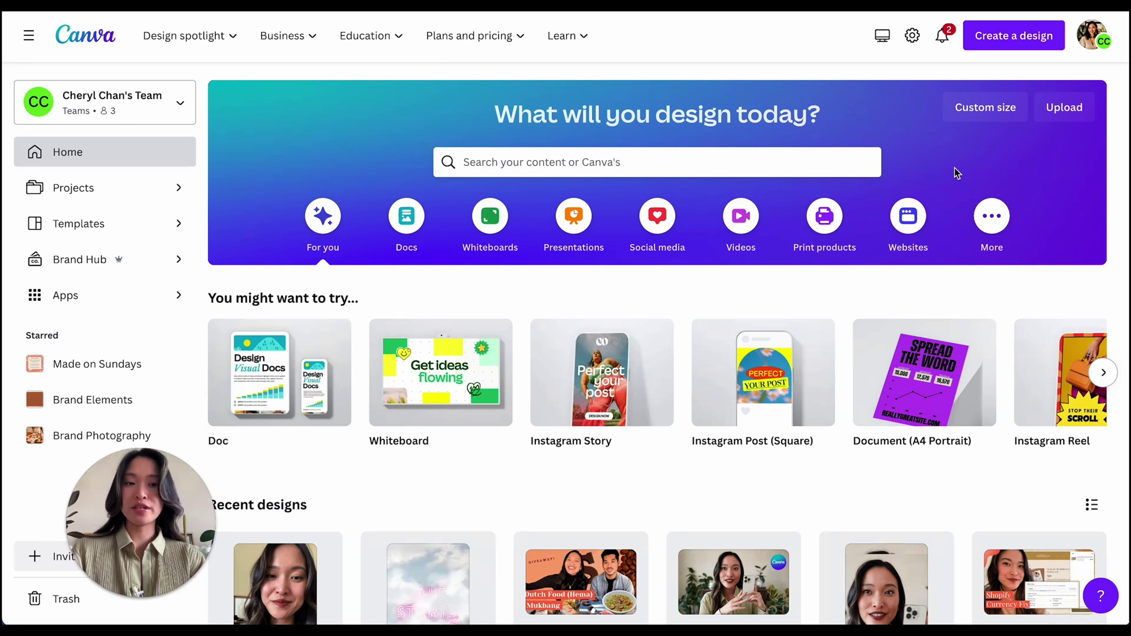
click(1013, 37)
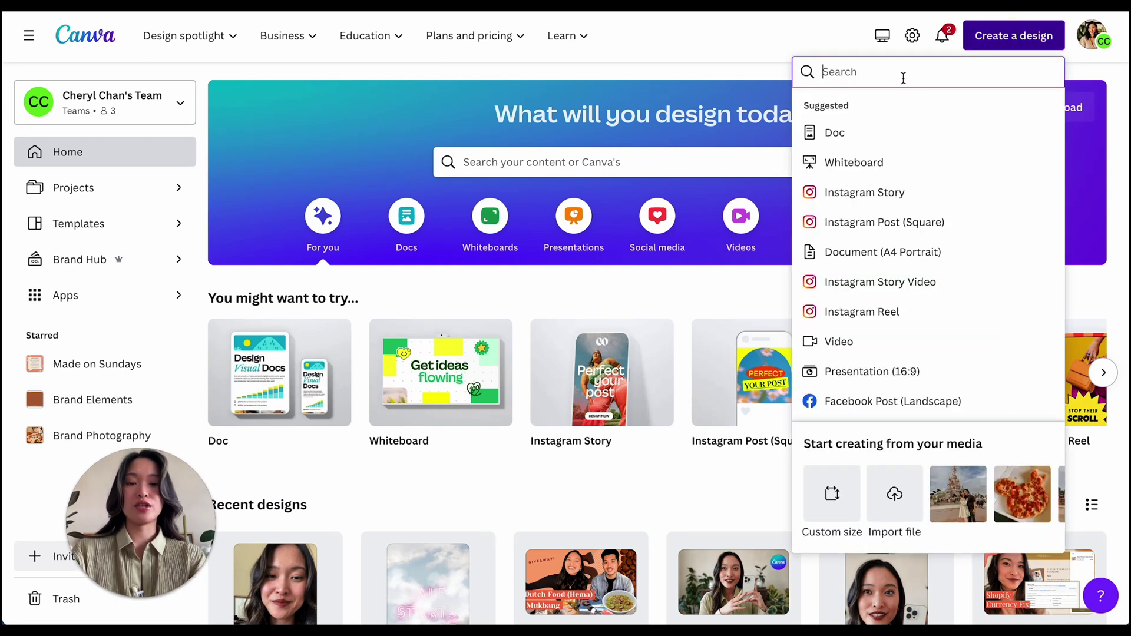
text(youtube video)
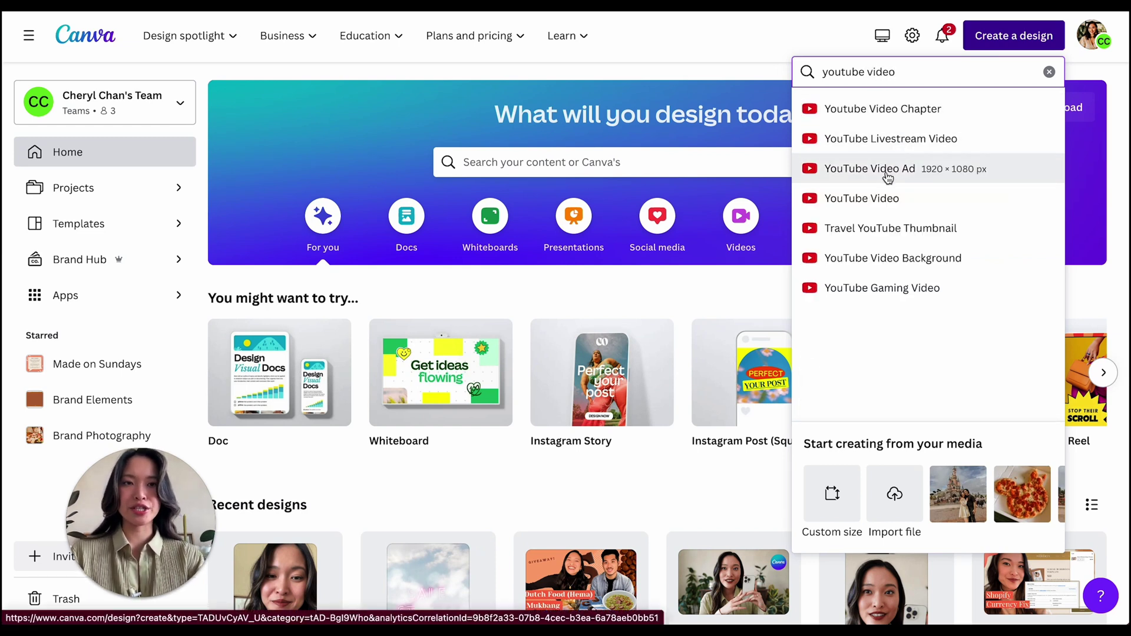
- Create a blank YouTube Video design, hide the templates panel and show the Uploads library
click(883, 197)
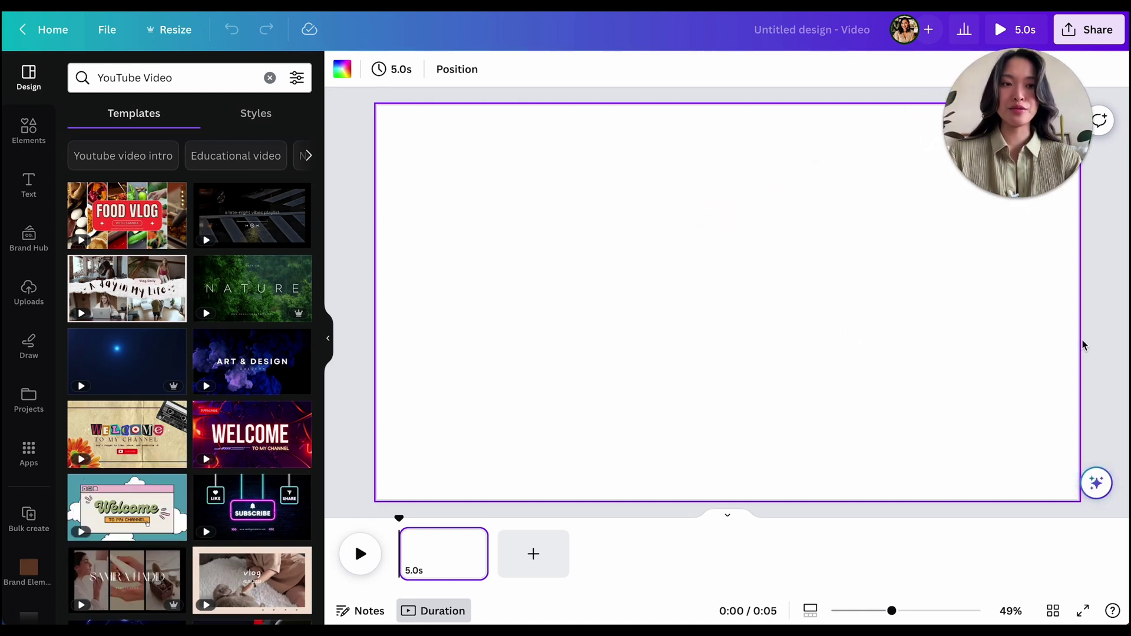
click(327, 339)
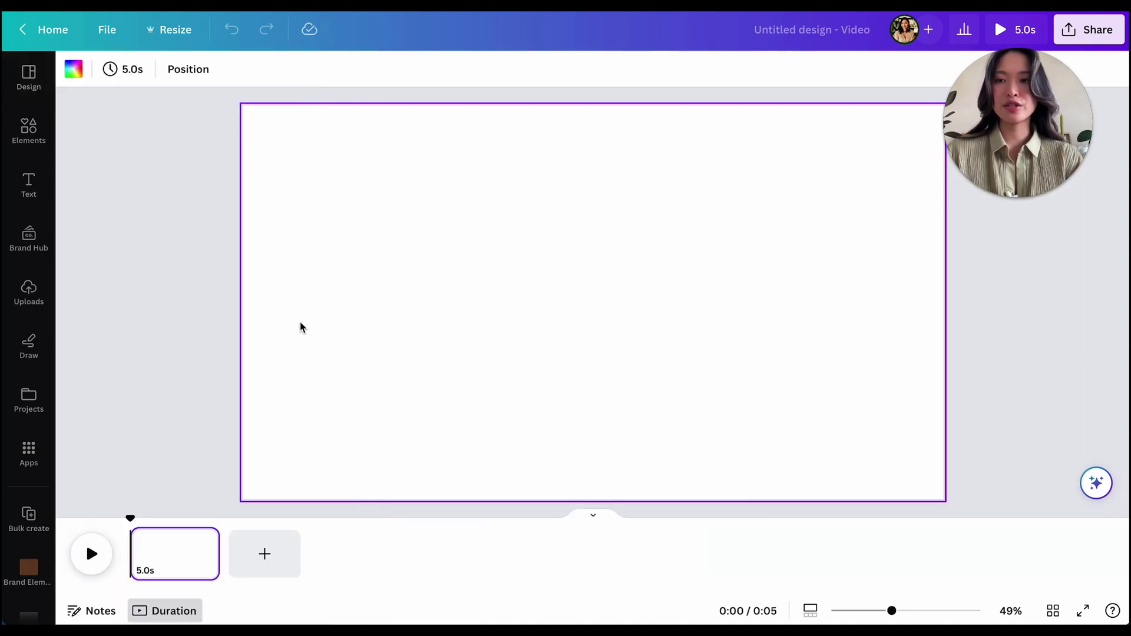
click(43, 302)
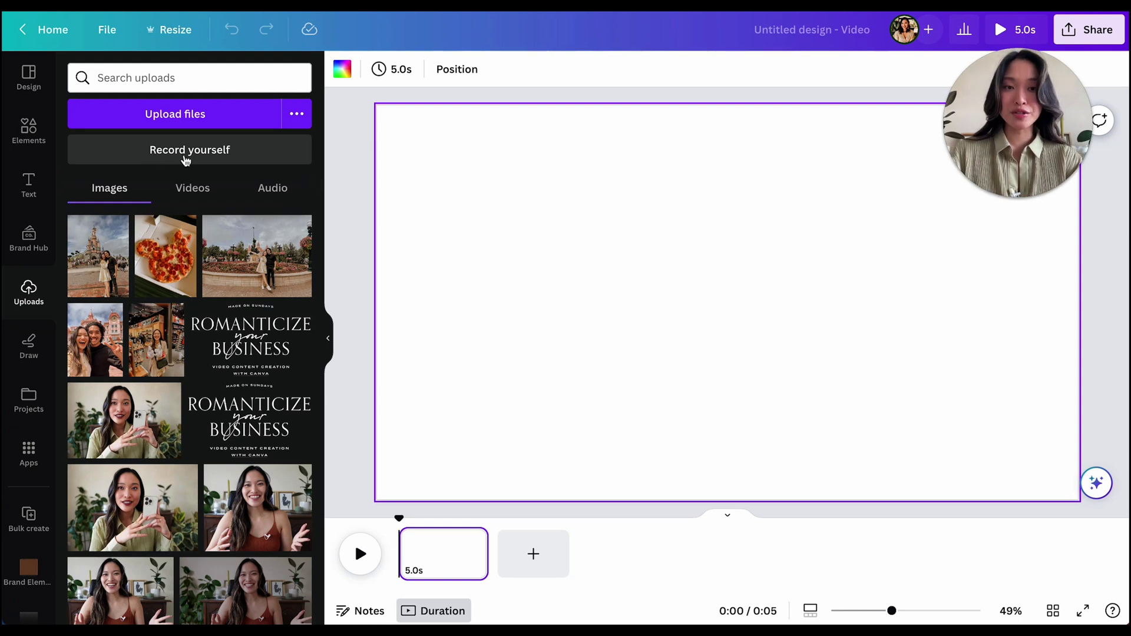
- Open the Record yourself studio with the live camera feed placed on the page
click(184, 156)
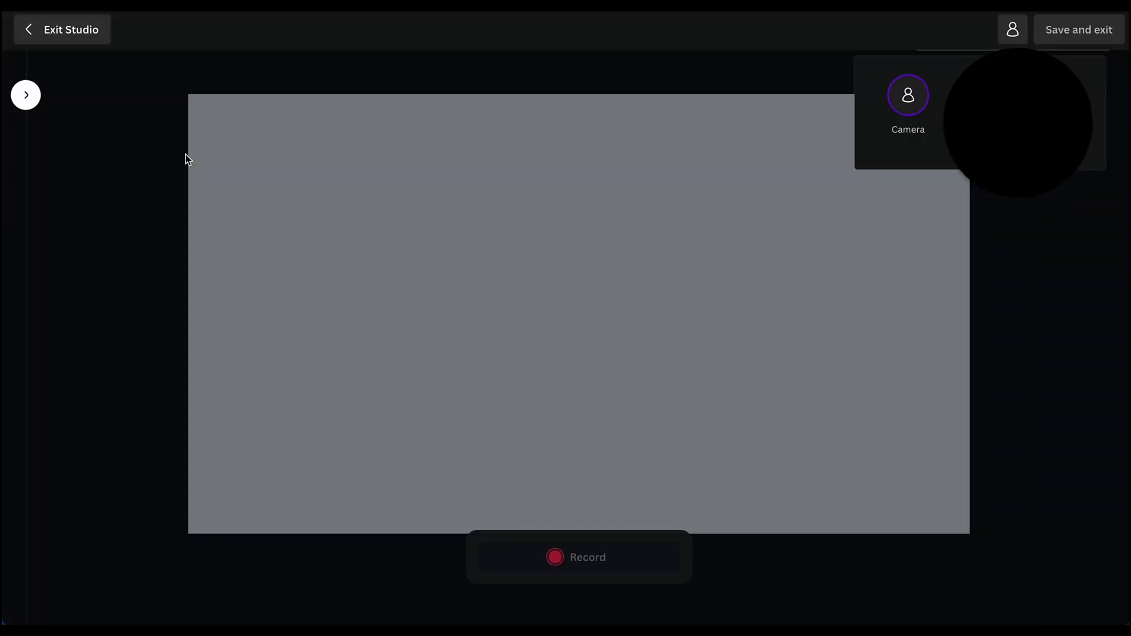
mouse_move(1002, 185)
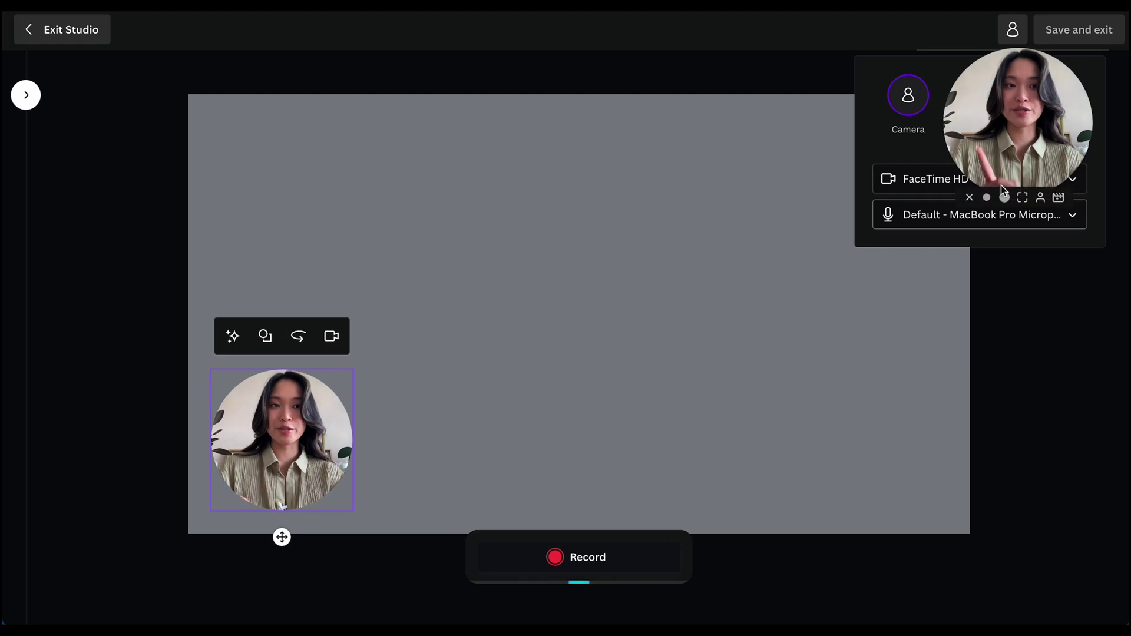
drag(1038, 148, 109, 182)
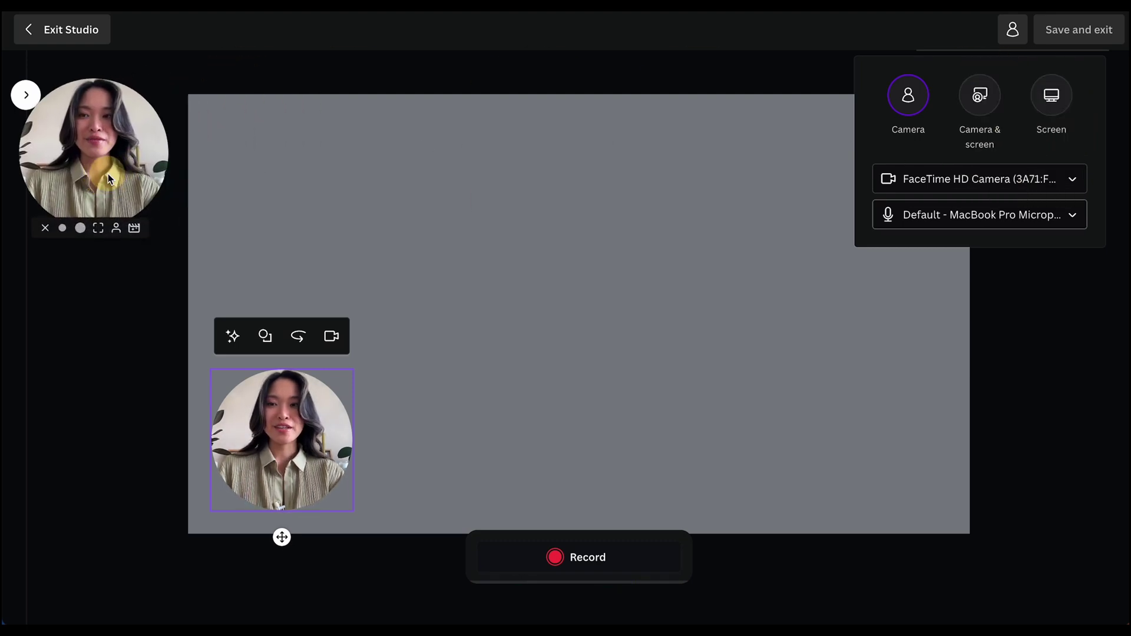
click(46, 230)
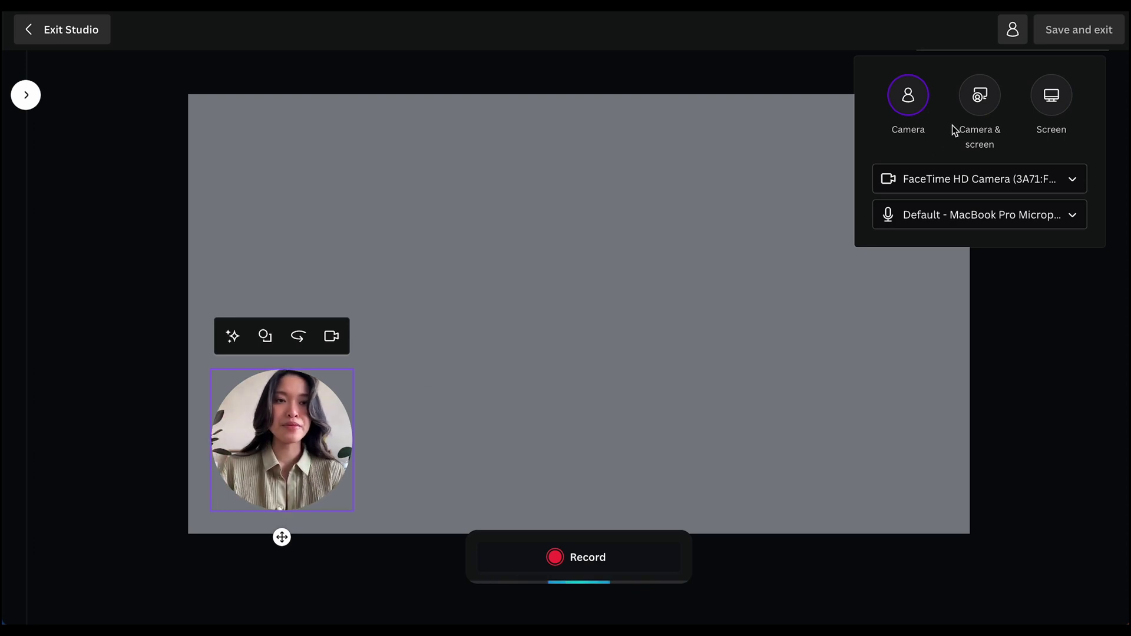
click(981, 112)
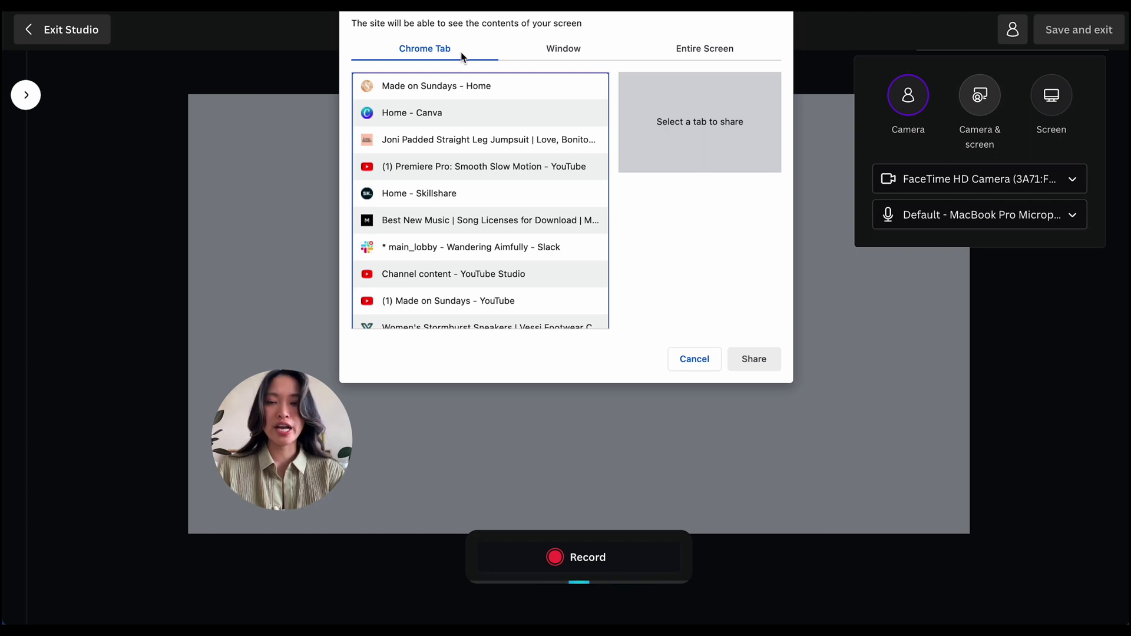
click(564, 52)
click(671, 50)
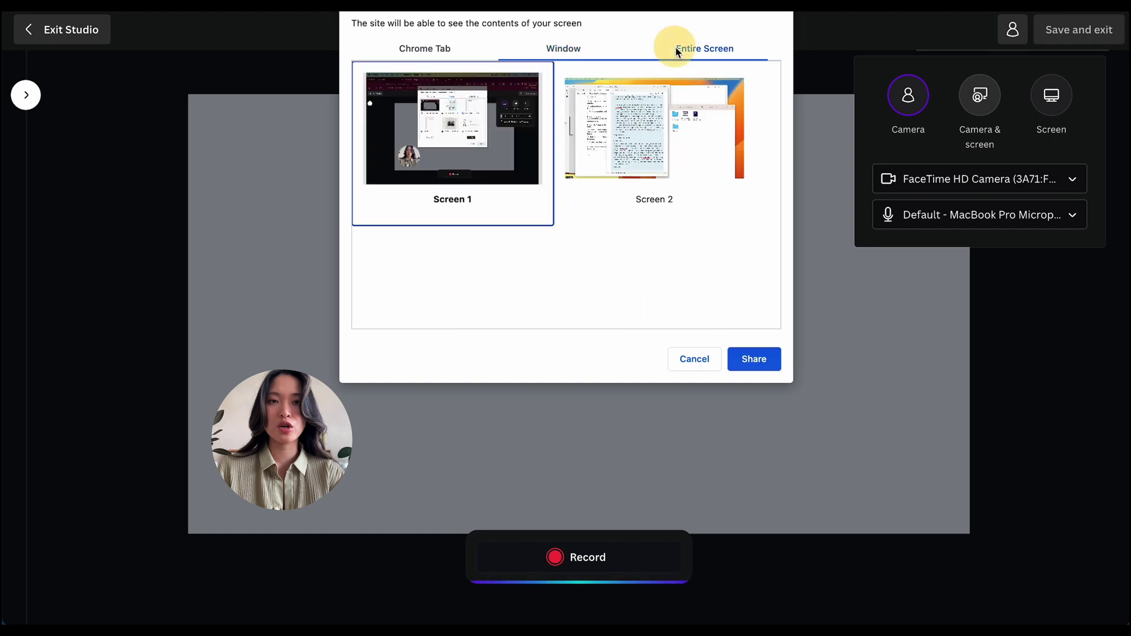
click(455, 50)
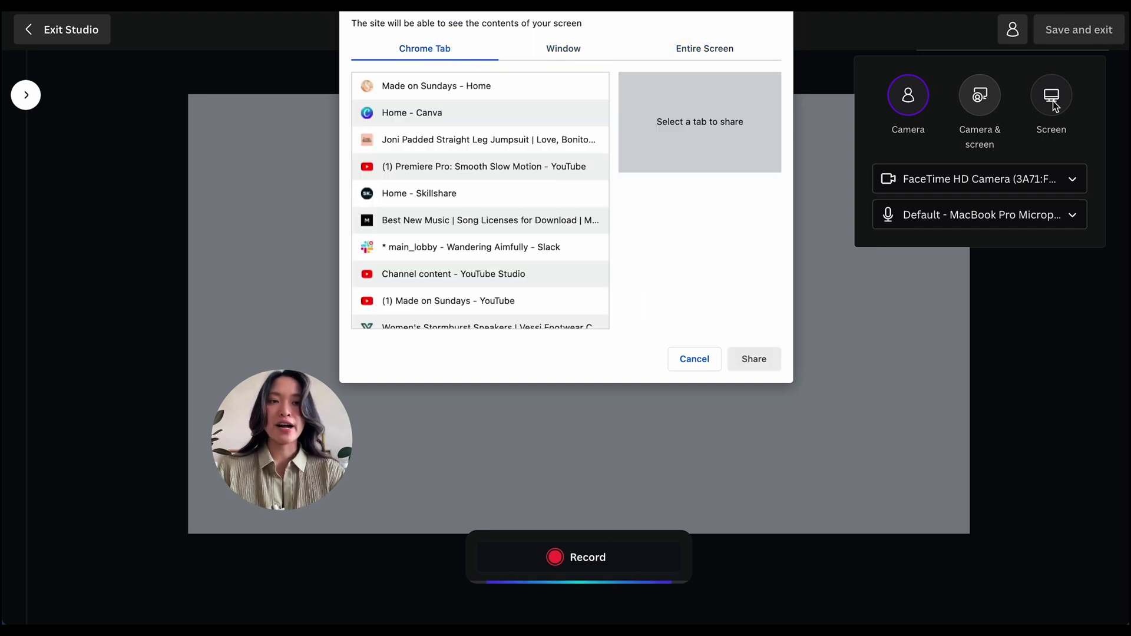
key(Escape)
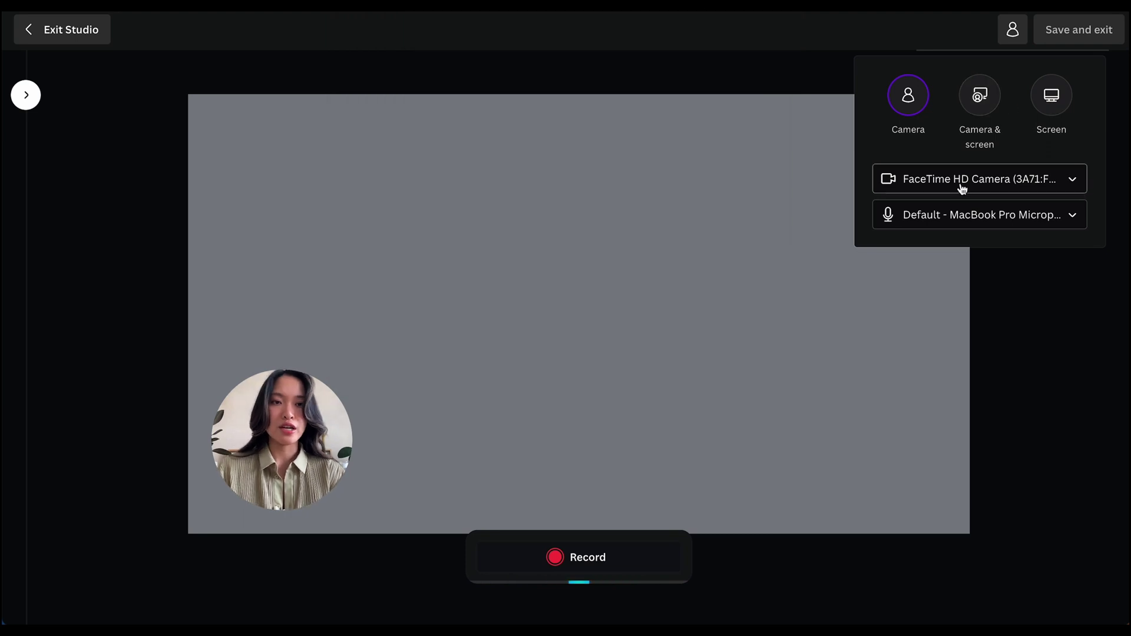
click(996, 184)
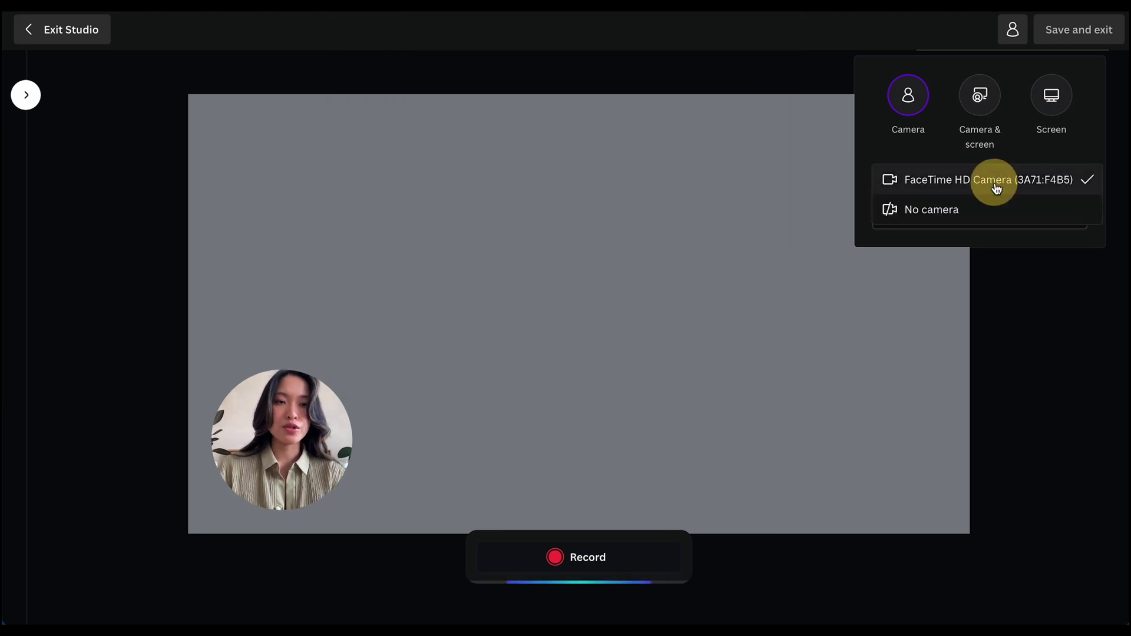
click(960, 183)
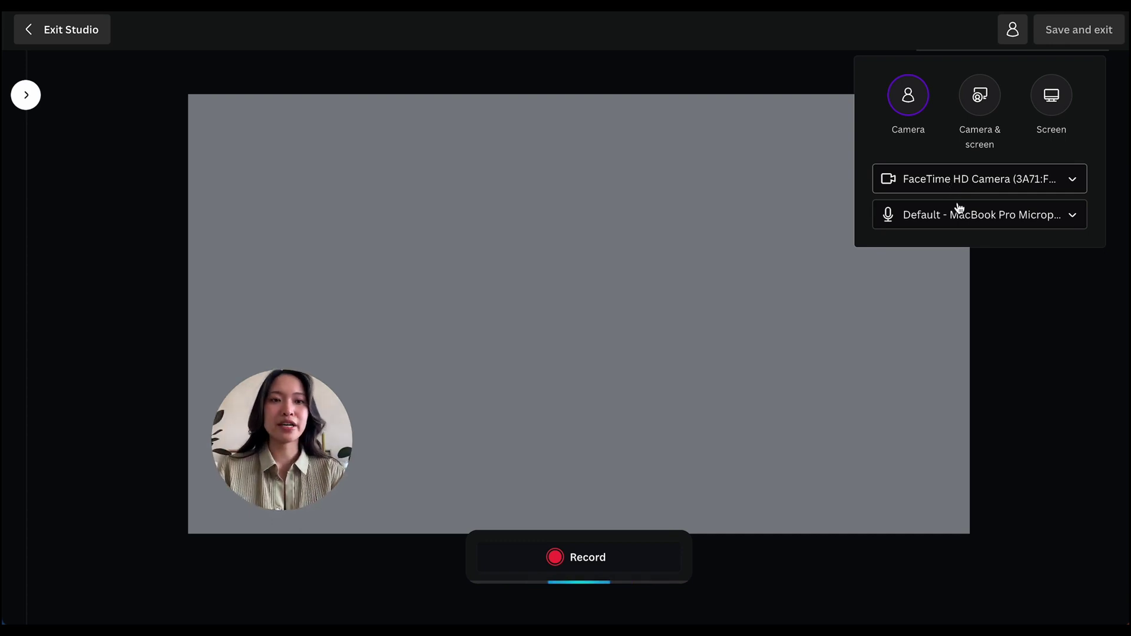
click(958, 207)
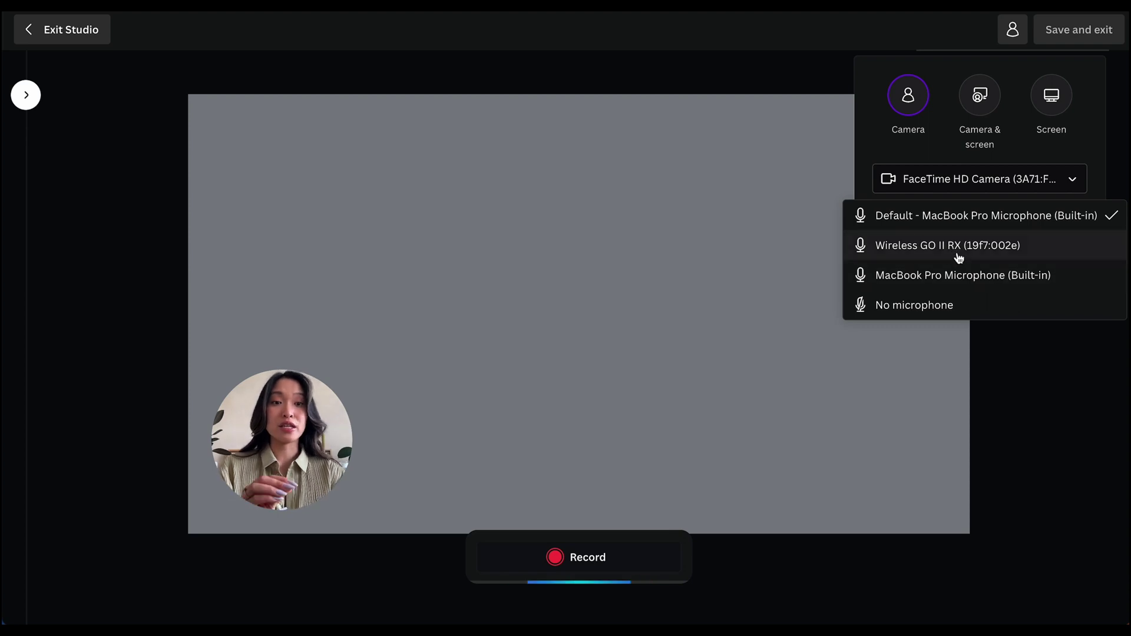
click(964, 227)
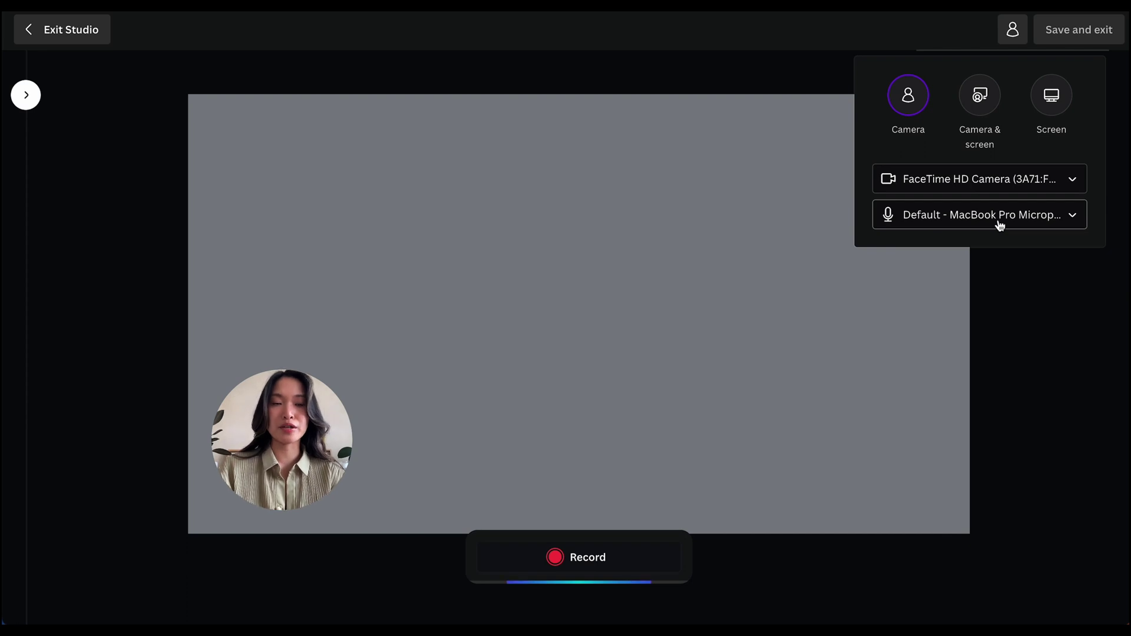
- Use Camera & screen mode, sharing the 'Made on Sundays - Home' tab behind the camera bubble
click(995, 107)
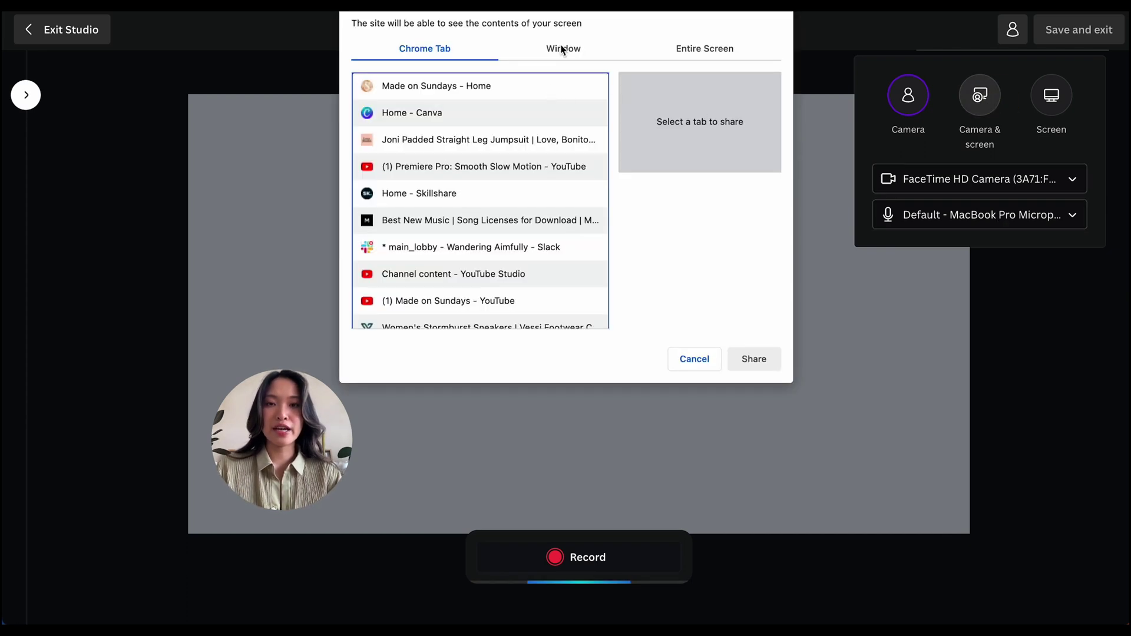
click(419, 87)
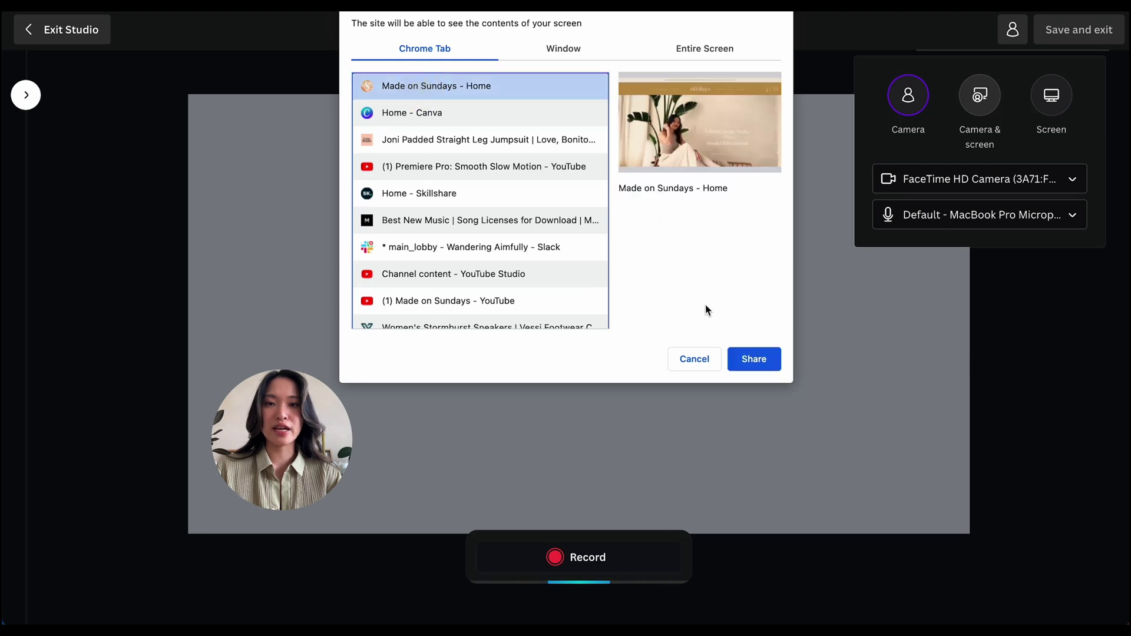
click(747, 360)
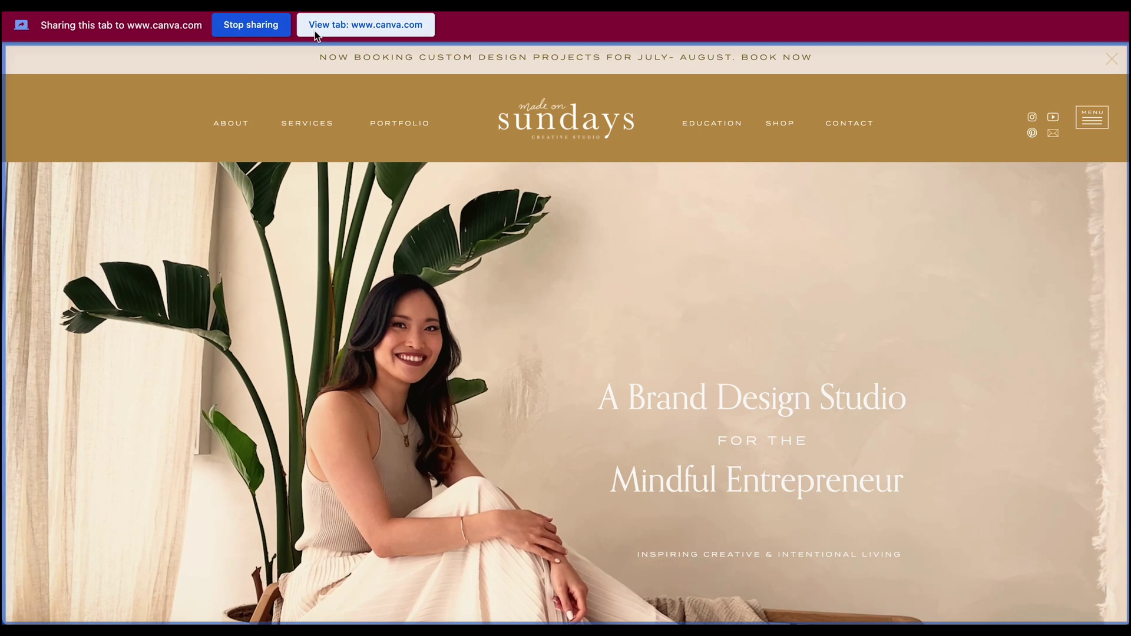
click(354, 26)
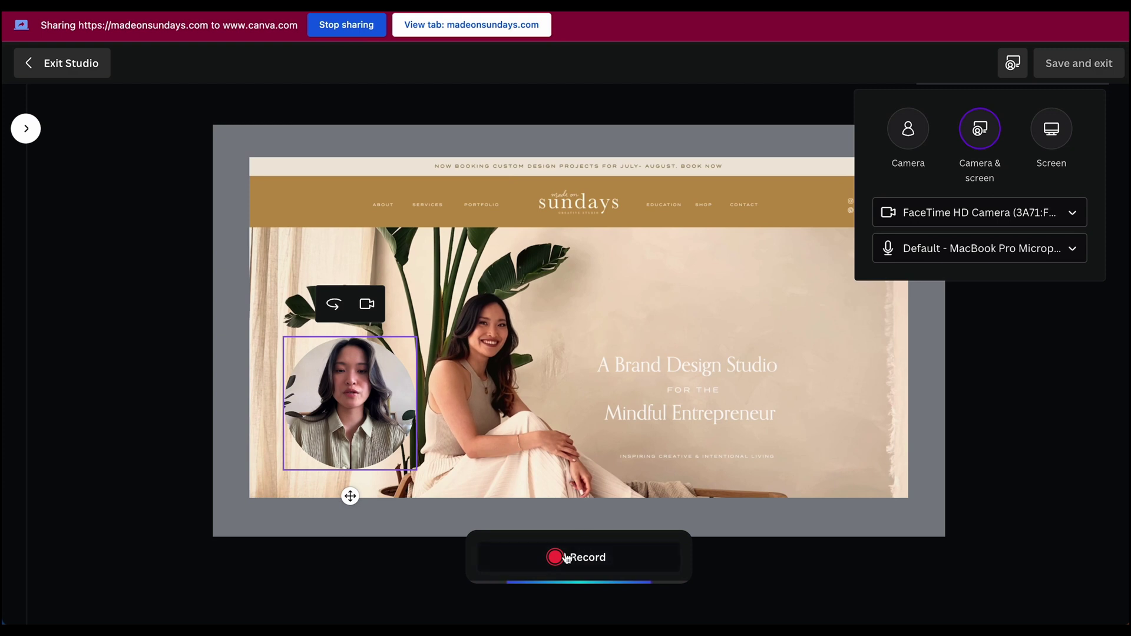
- Start recording and scroll through the Made on Sundays homepage
click(586, 561)
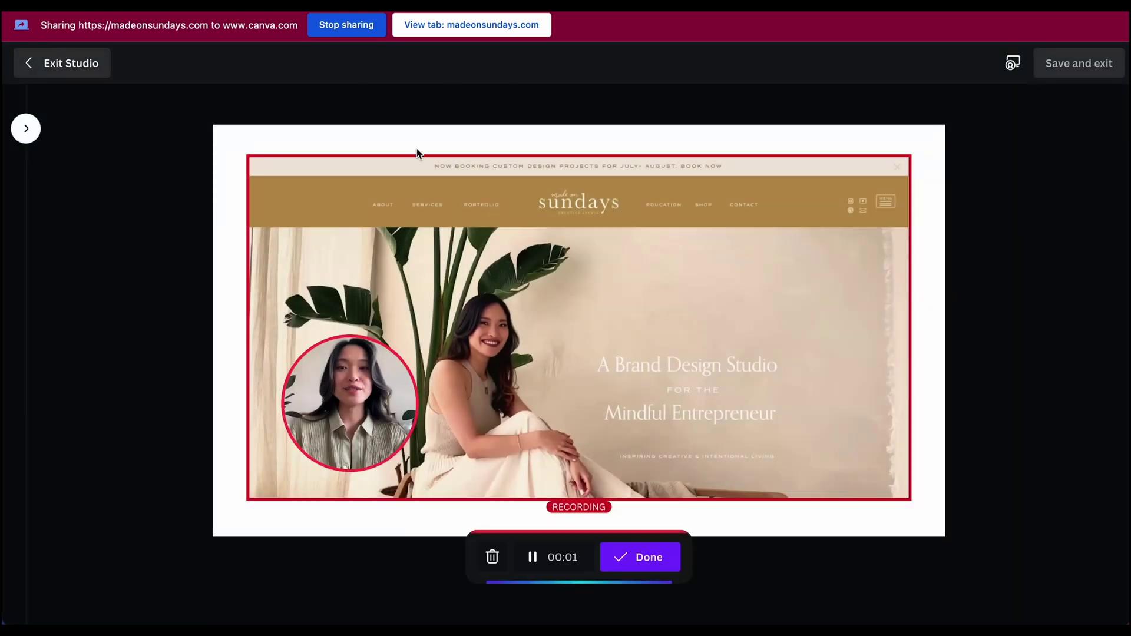
click(461, 29)
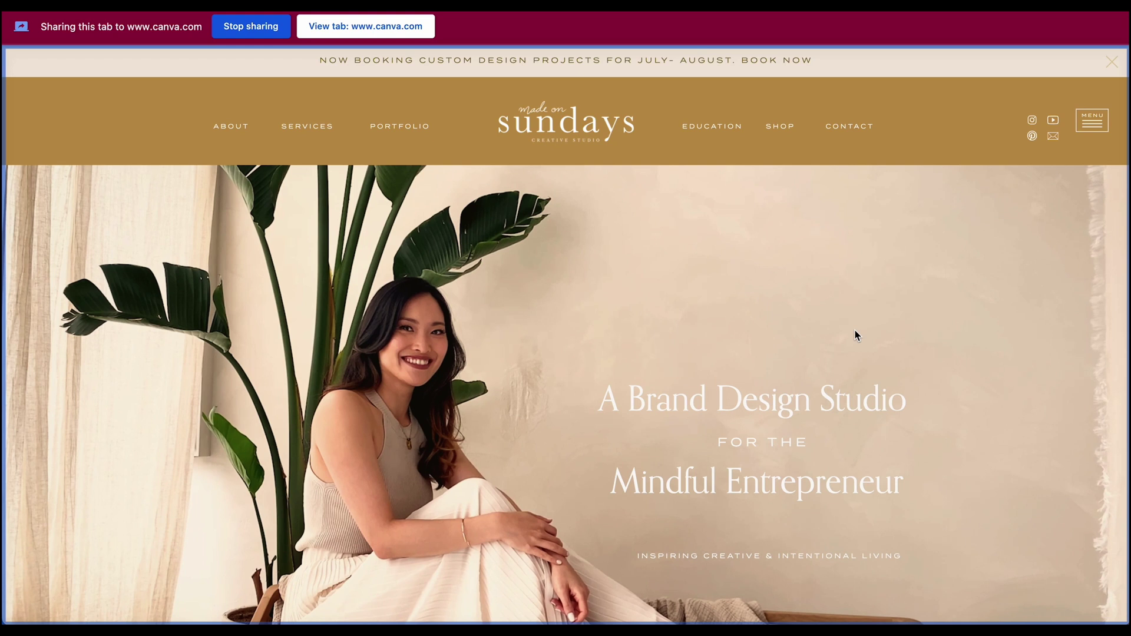
scroll(855, 331, down, 3)
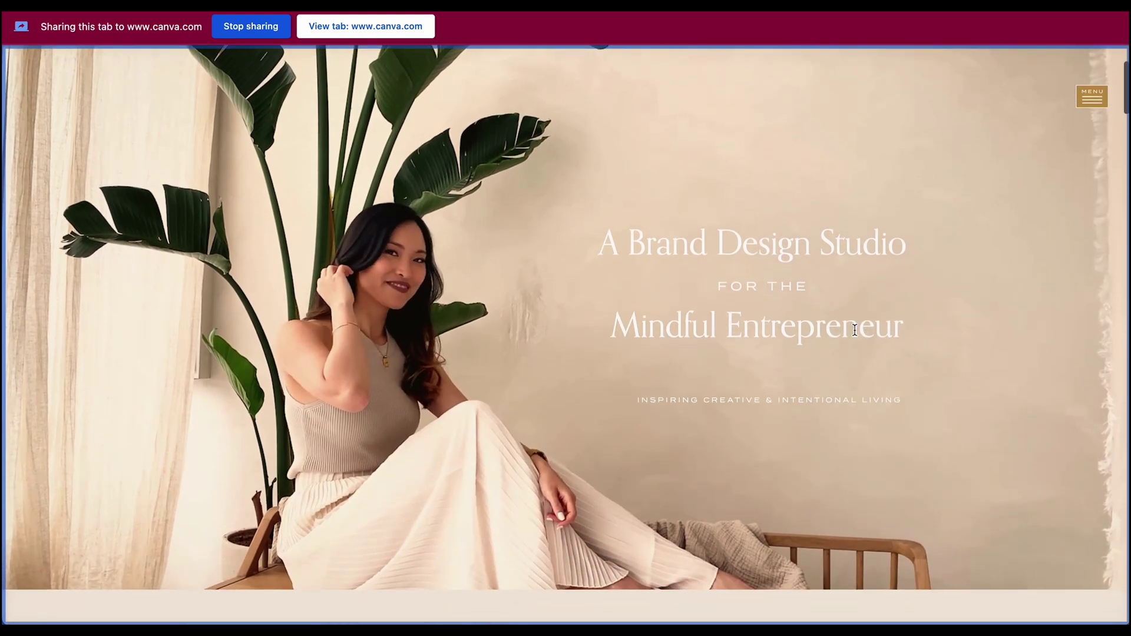
scroll(855, 332, down, 6)
scroll(856, 334, down, 3)
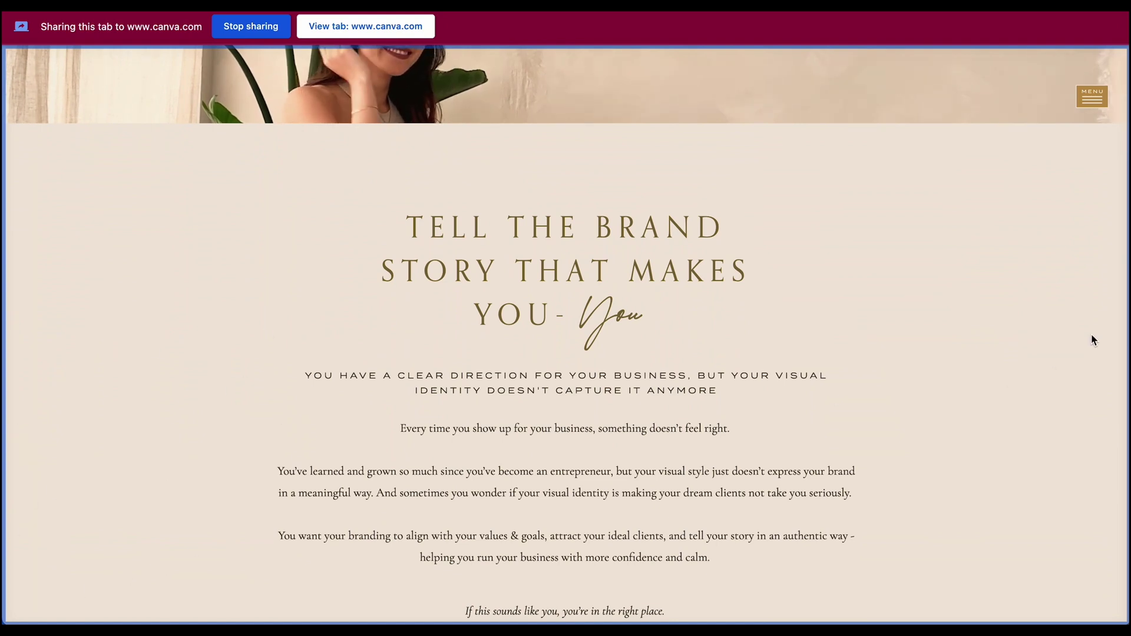
scroll(1093, 340, down, 4)
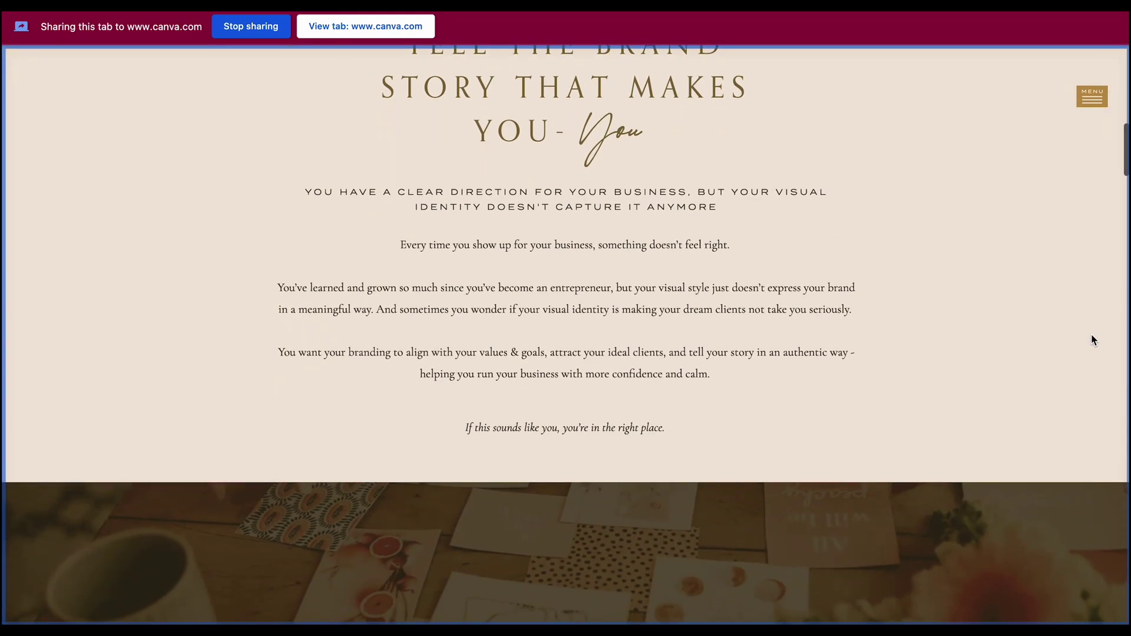
scroll(1093, 341, down, 10)
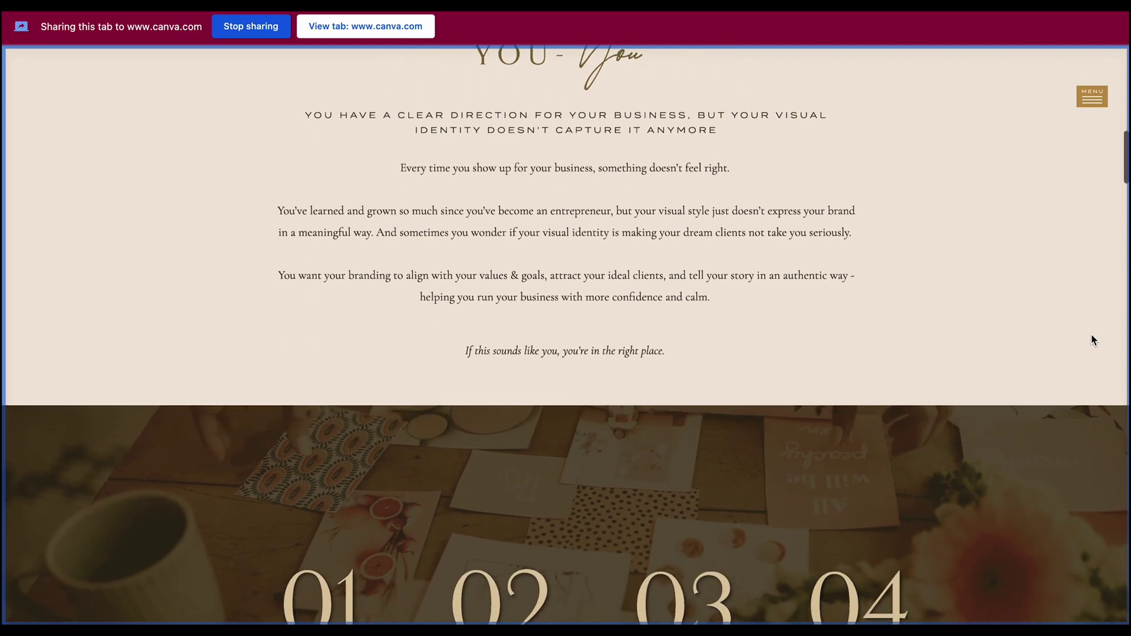
scroll(1093, 341, down, 1)
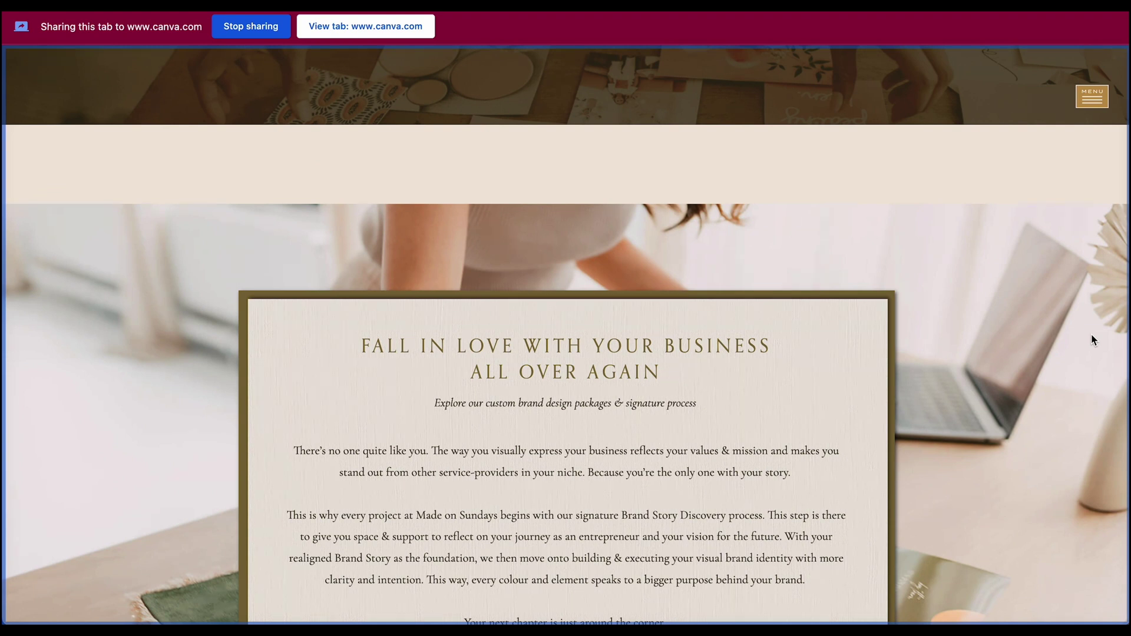
scroll(1093, 341, down, 10)
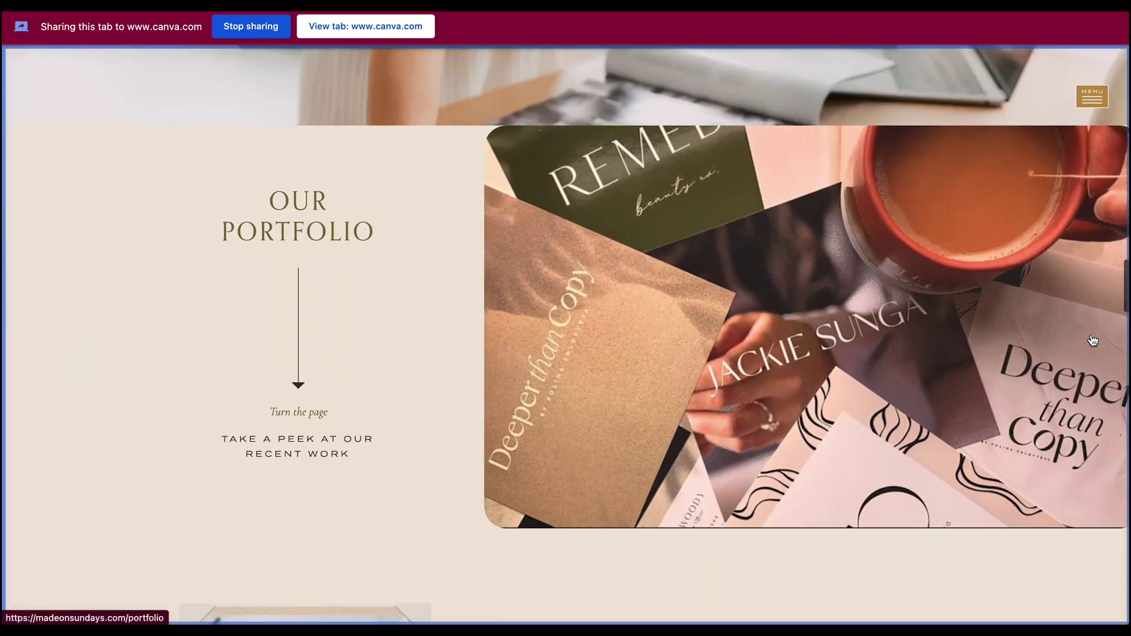
scroll(1093, 341, down, 14)
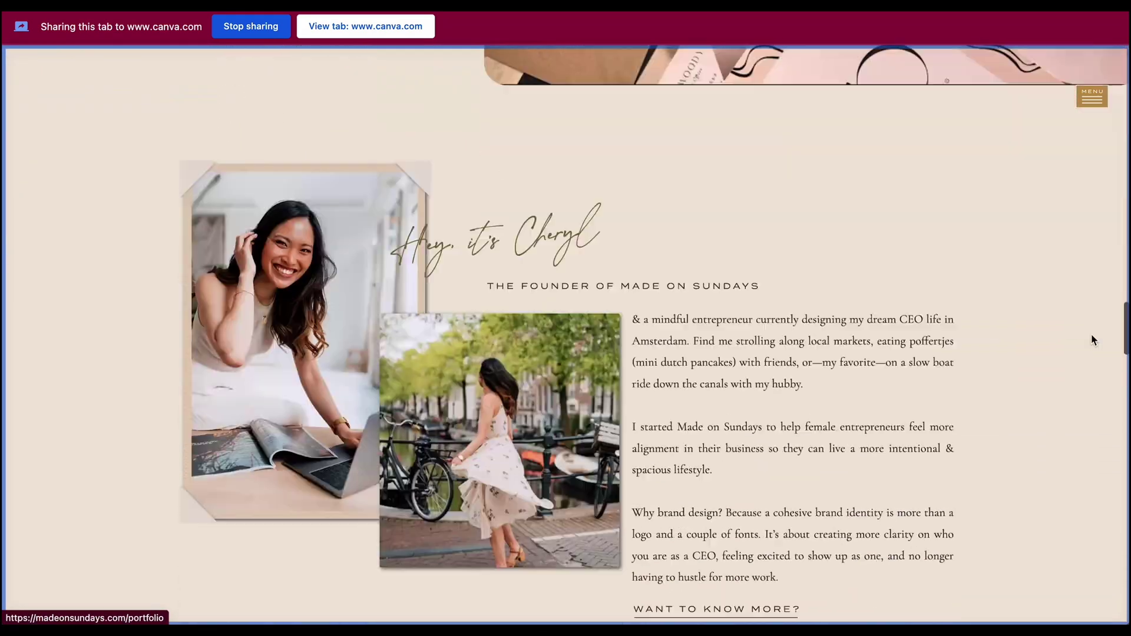
scroll(1093, 341, up, 20)
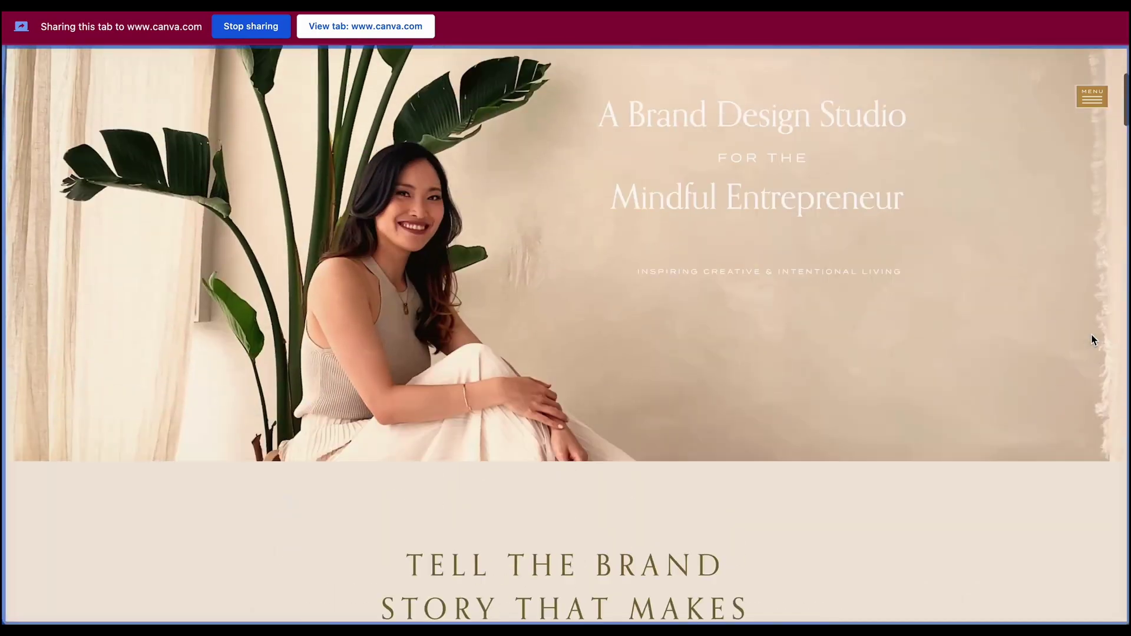
scroll(1093, 341, up, 5)
- Go to the Services page and scroll down to Custom Brand Design
click(310, 127)
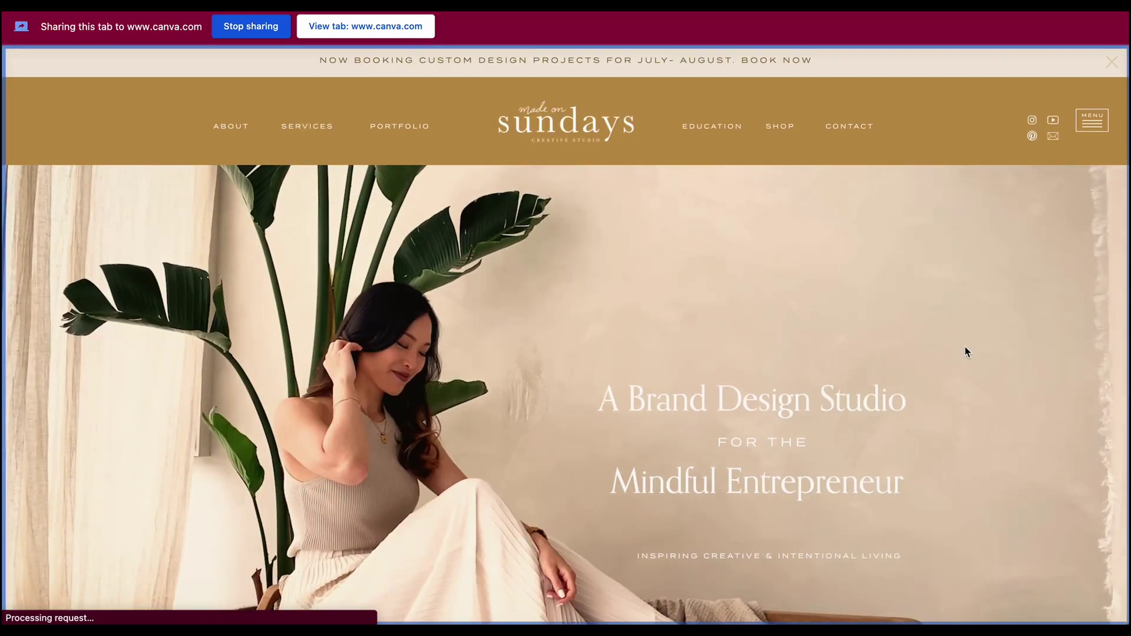
scroll(965, 352, down, 10)
scroll(965, 352, down, 5)
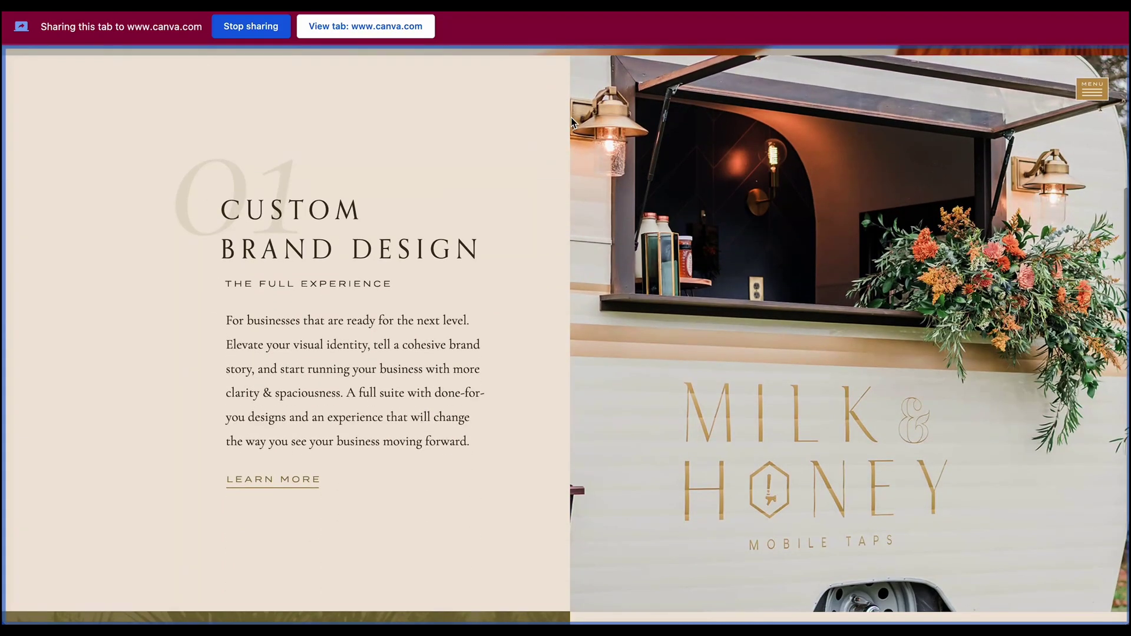
- Back in the studio, pause the screen-and-webcam recording and mark it Done
click(369, 30)
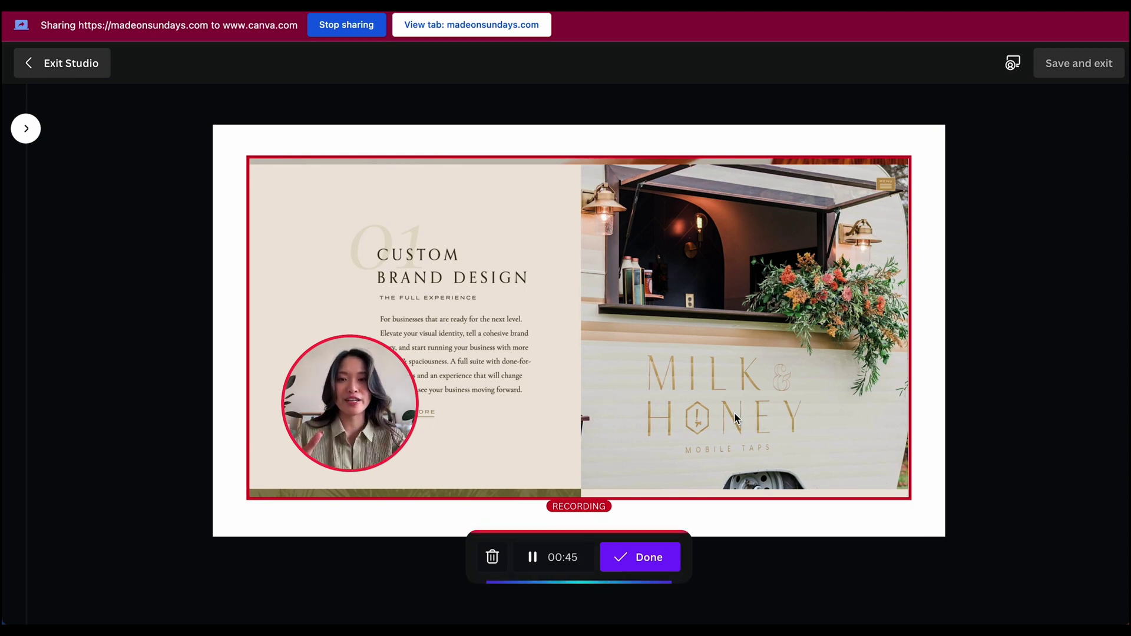
click(532, 558)
click(635, 557)
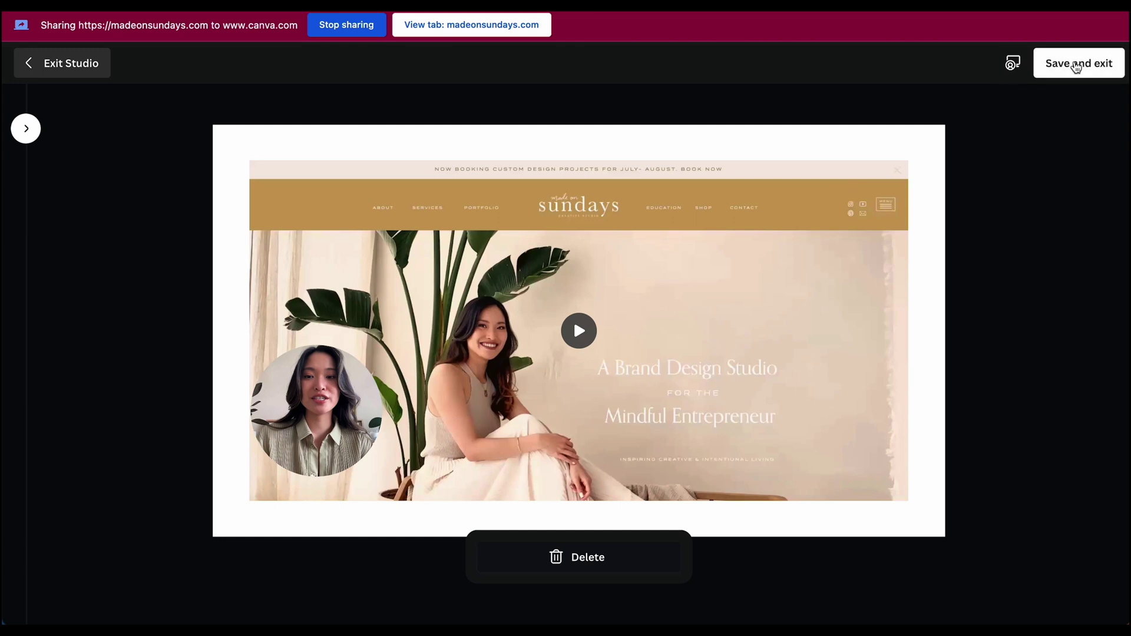
- Save the 53.3-second recording and exit to the editor with the clip on the page
click(1078, 63)
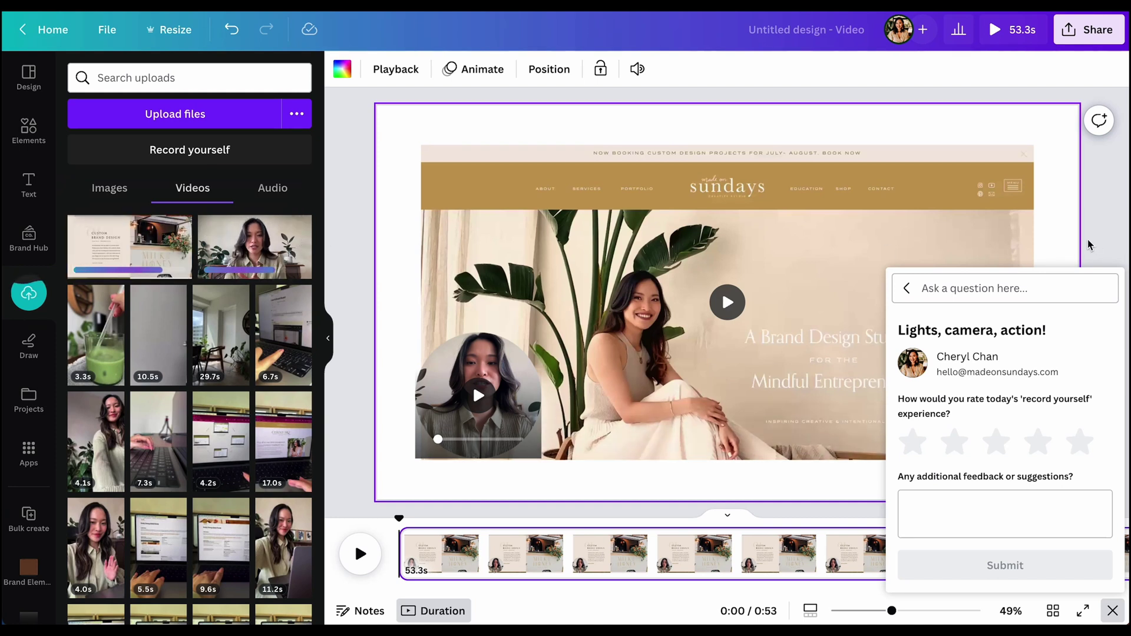
- Resize and align the website recording so it fills the whole page
click(638, 321)
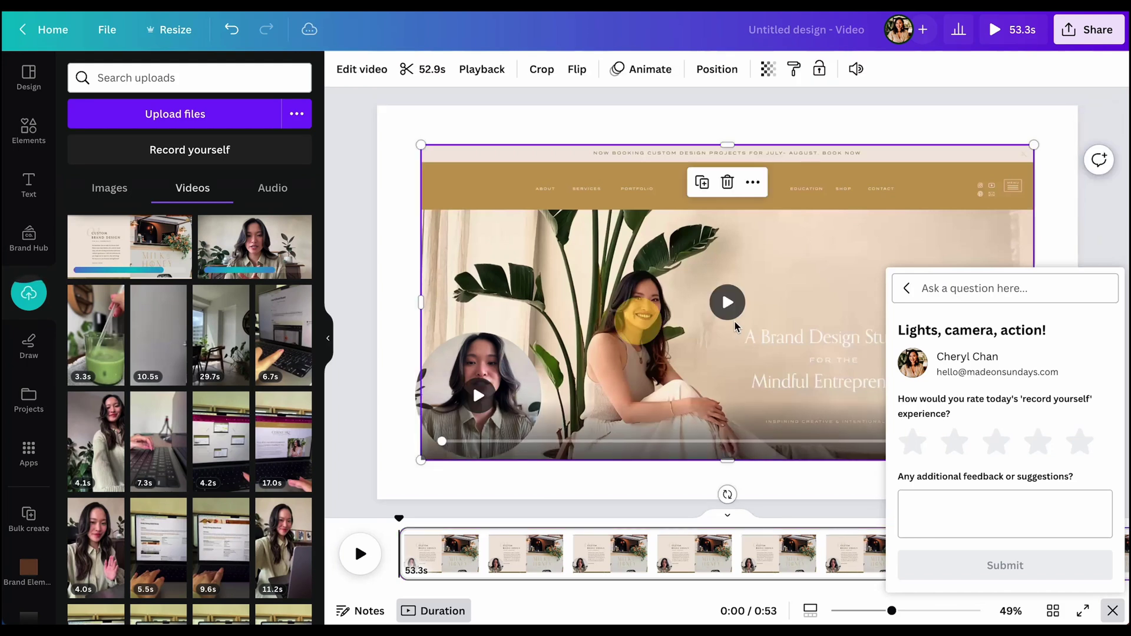
drag(813, 291, 770, 252)
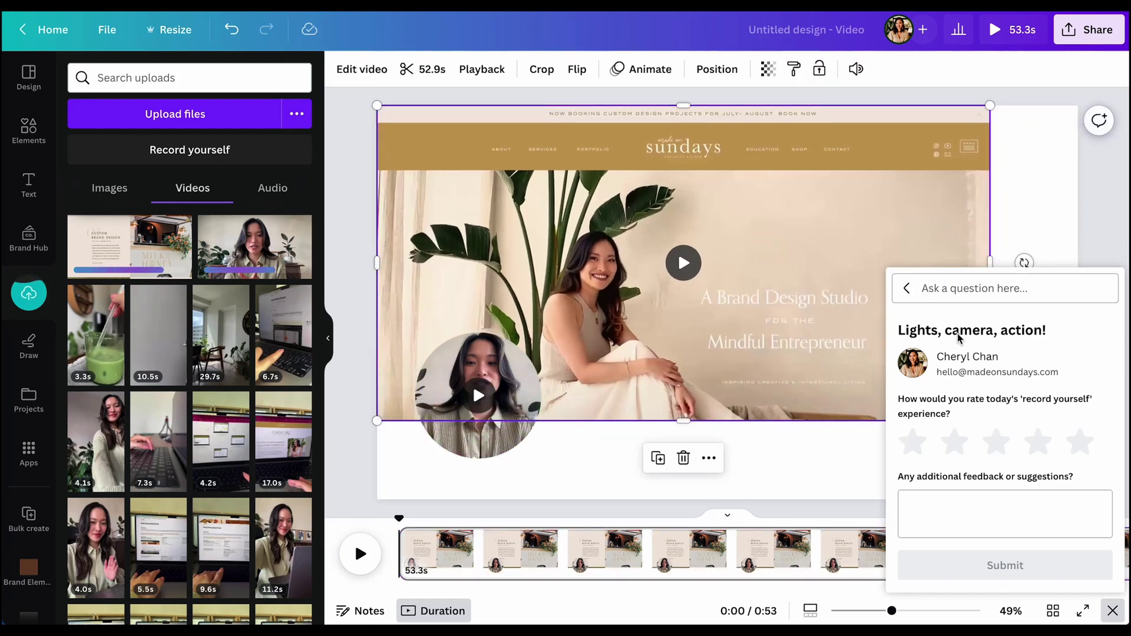
click(1112, 610)
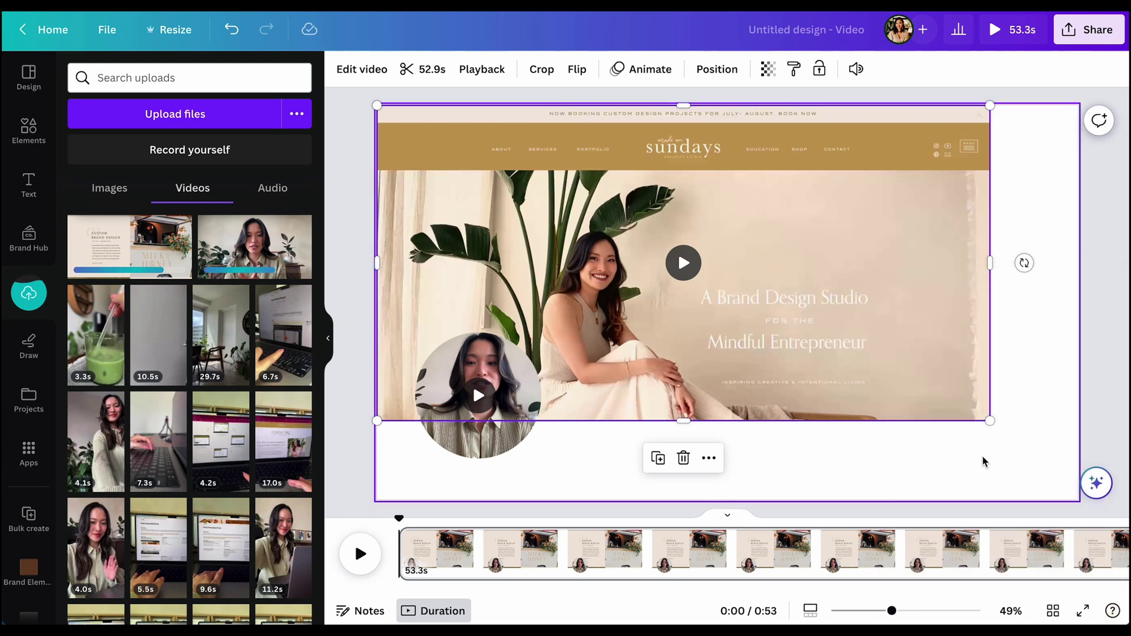
drag(989, 421, 1125, 533)
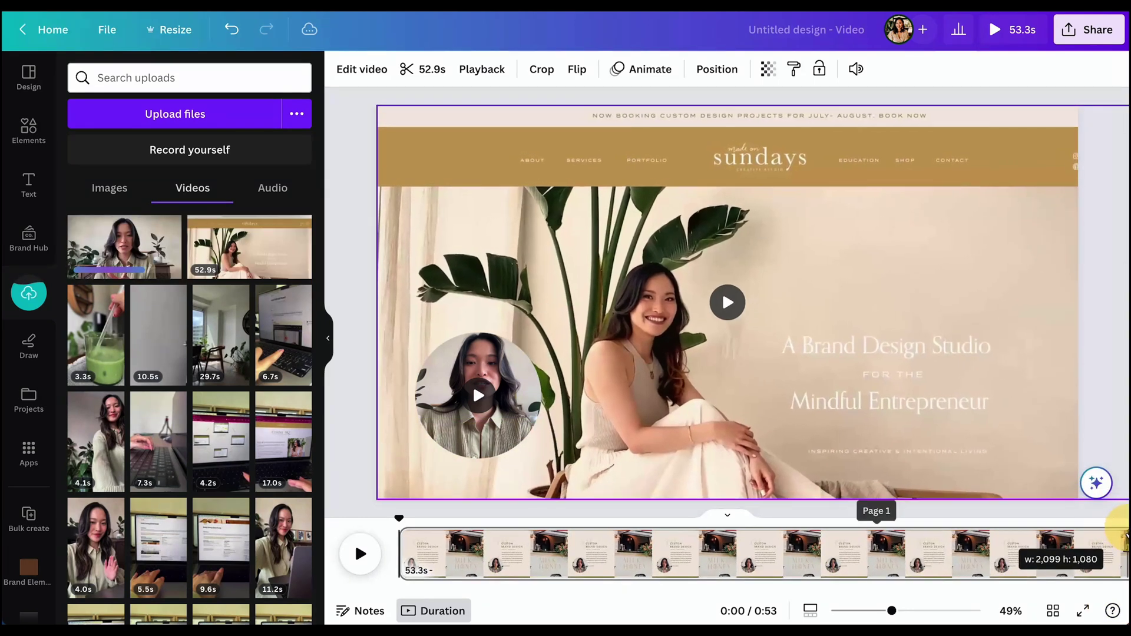
drag(889, 336, 862, 340)
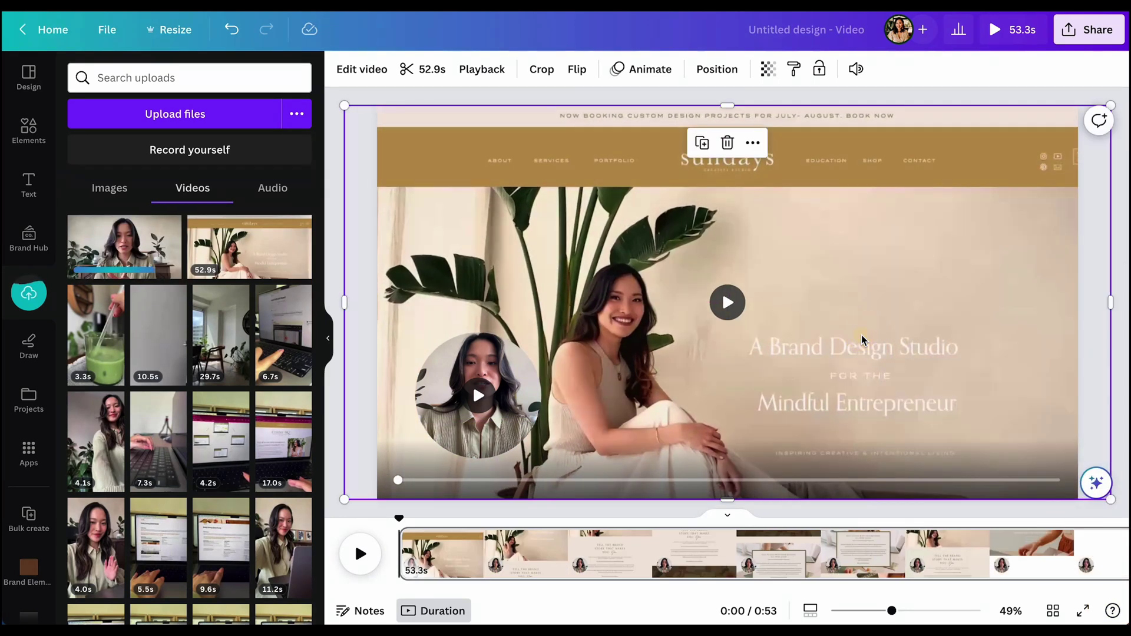
click(1111, 252)
- Move the circular webcam video to the page's top-right corner
click(474, 401)
drag(474, 401, 1014, 205)
click(1100, 234)
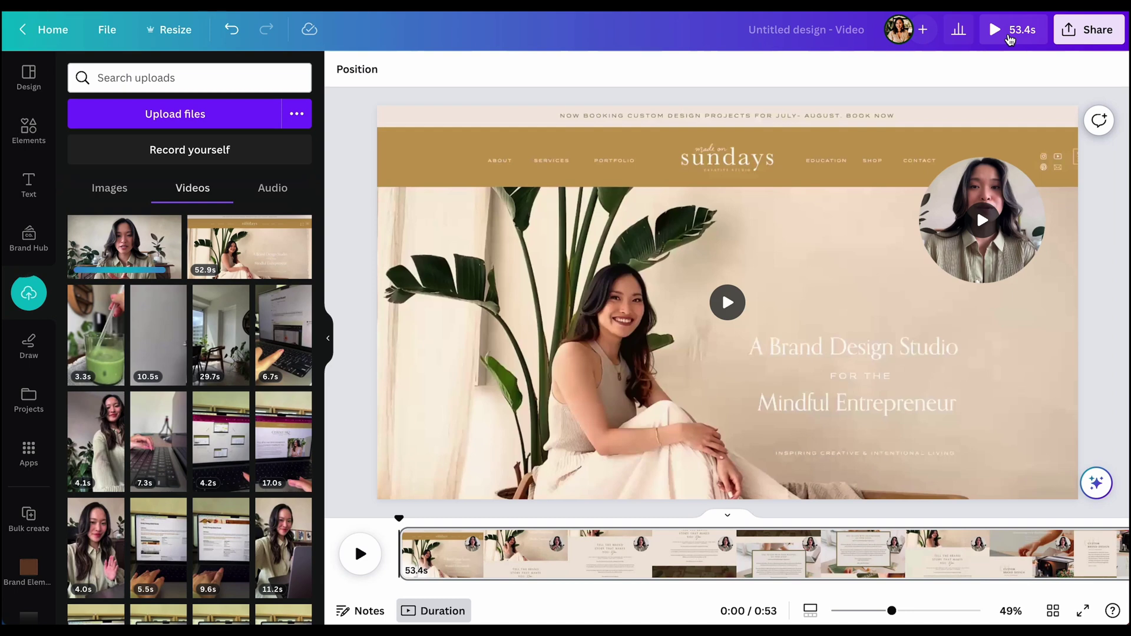
- Preview the 53.4s video full screen for about 12 seconds, then exit
click(1010, 36)
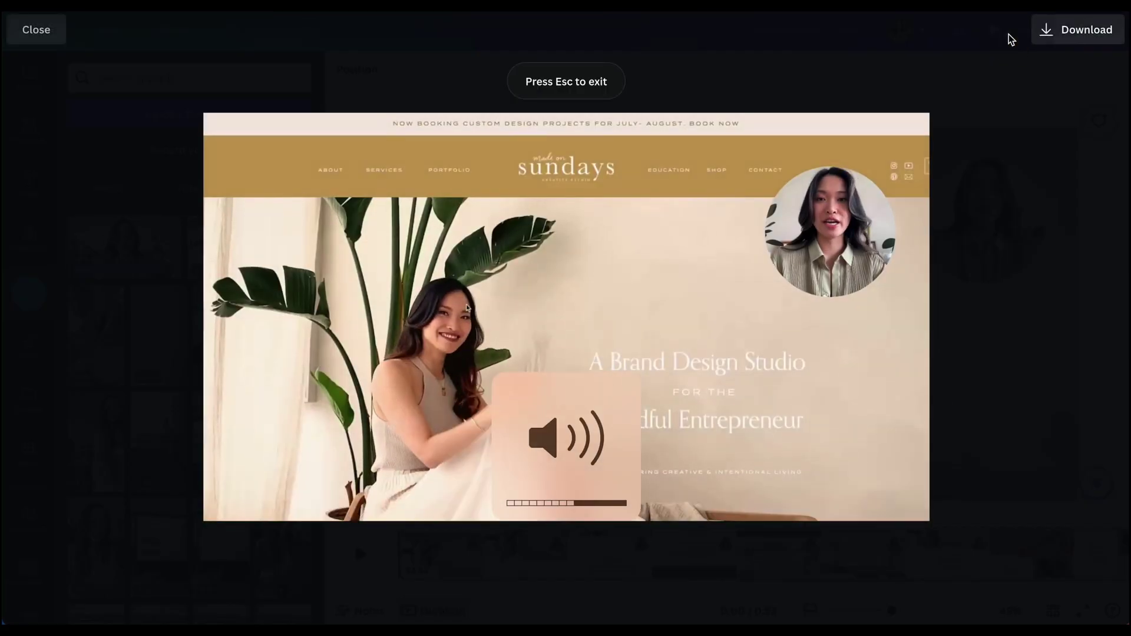
click(905, 516)
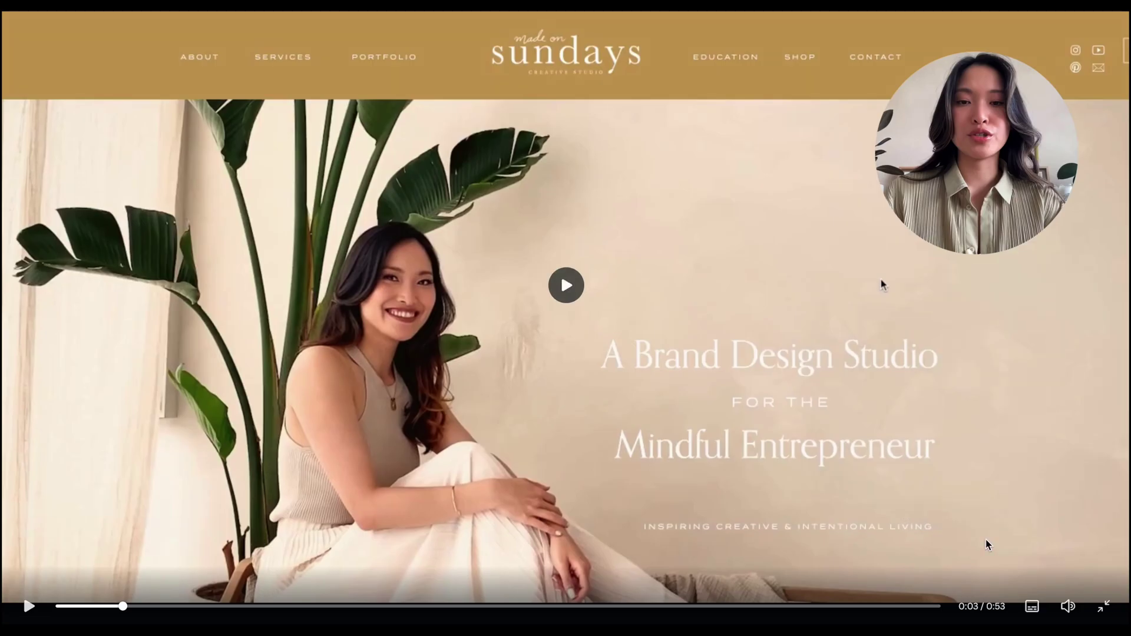
click(566, 273)
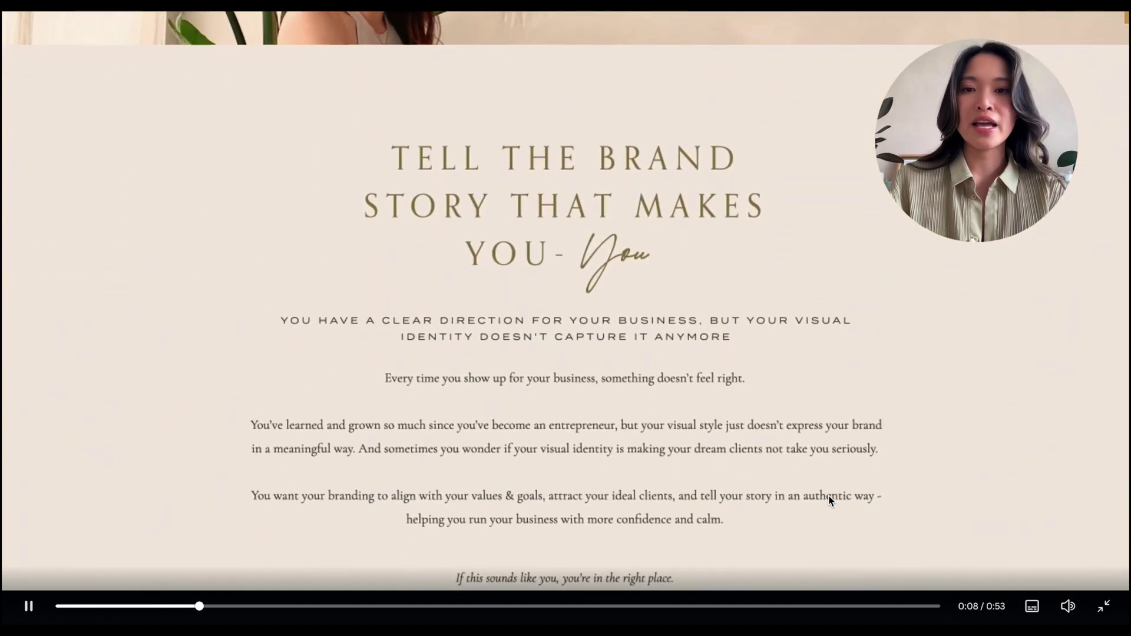
click(892, 375)
key(Escape)
- Close the preview, collapse the Uploads panel and clear the page selection
click(1035, 307)
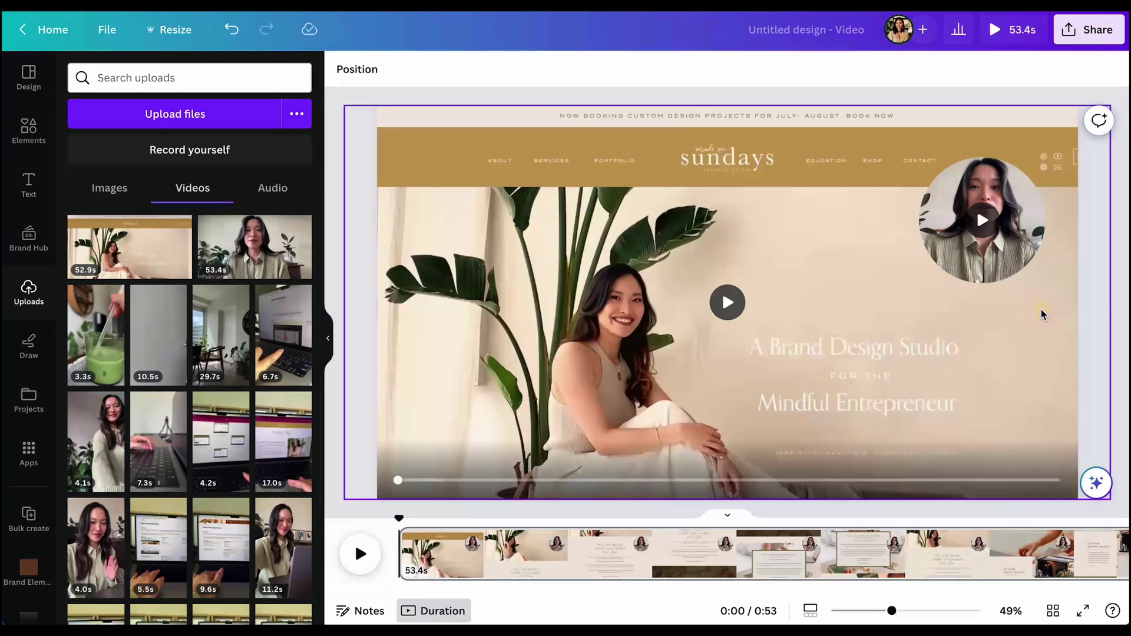
click(325, 334)
click(1002, 330)
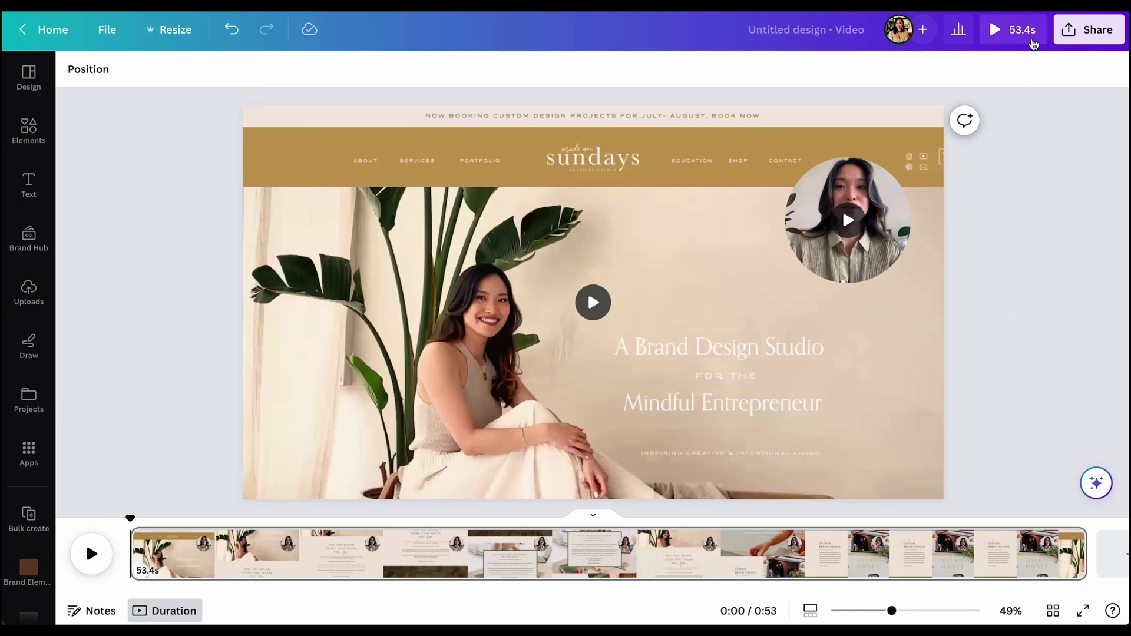
- Replay the video full screen, pause at 0:01, and exit full screen
click(1034, 42)
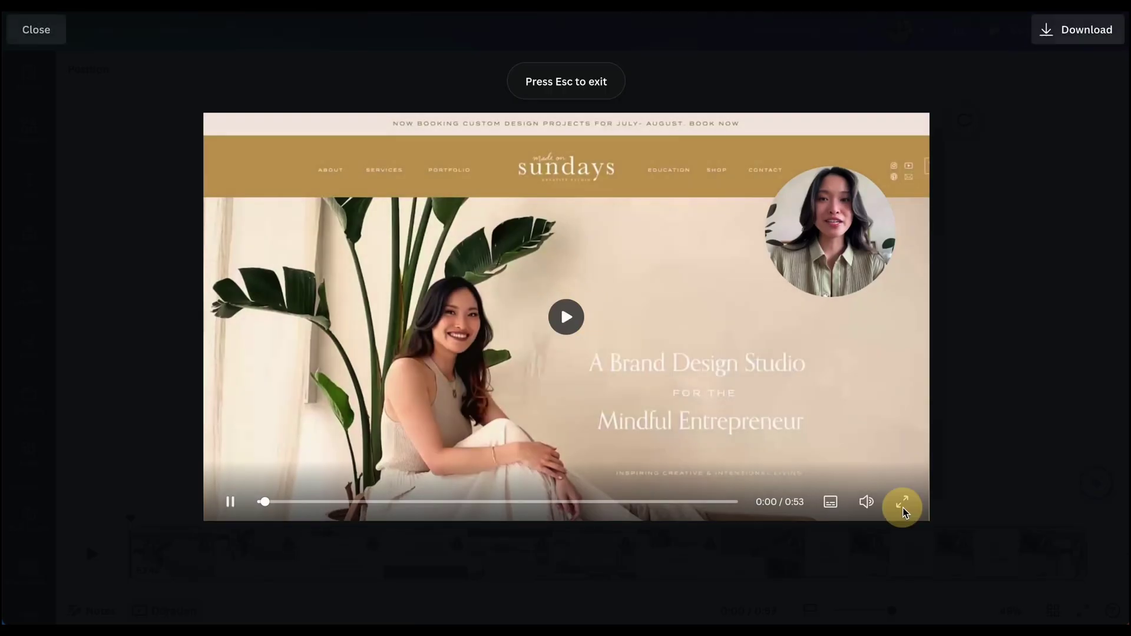
click(903, 505)
click(875, 281)
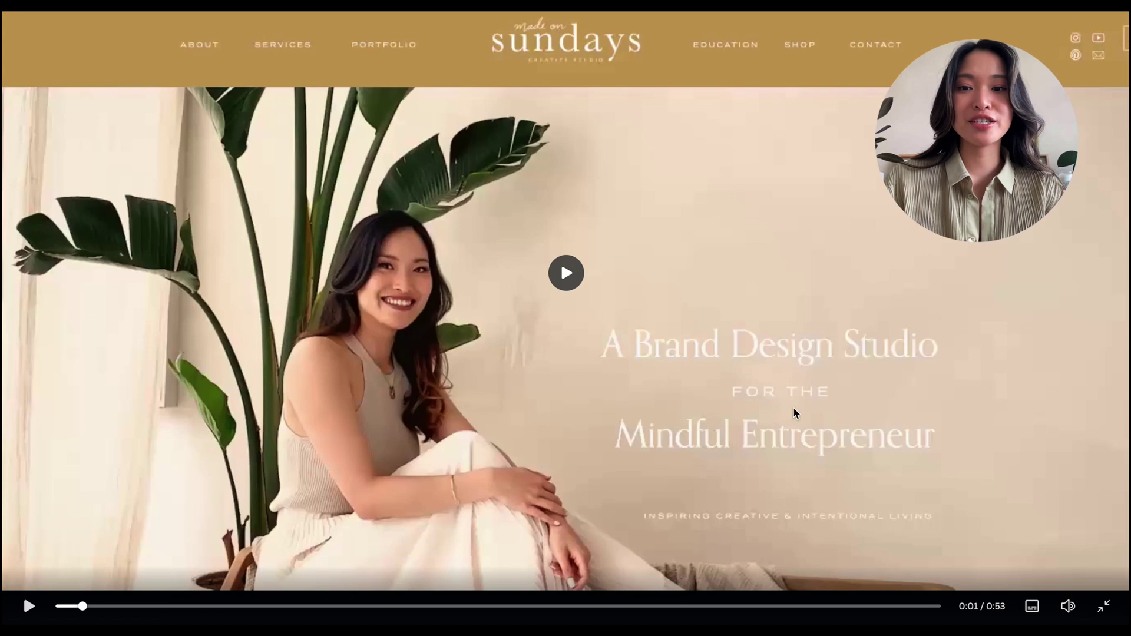
click(1106, 607)
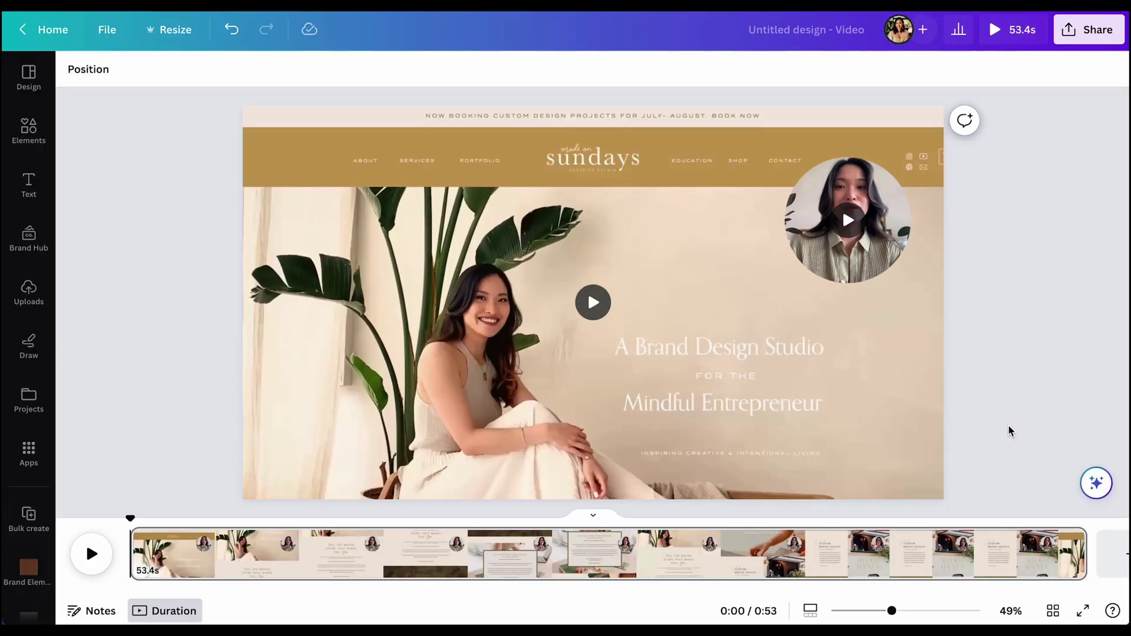